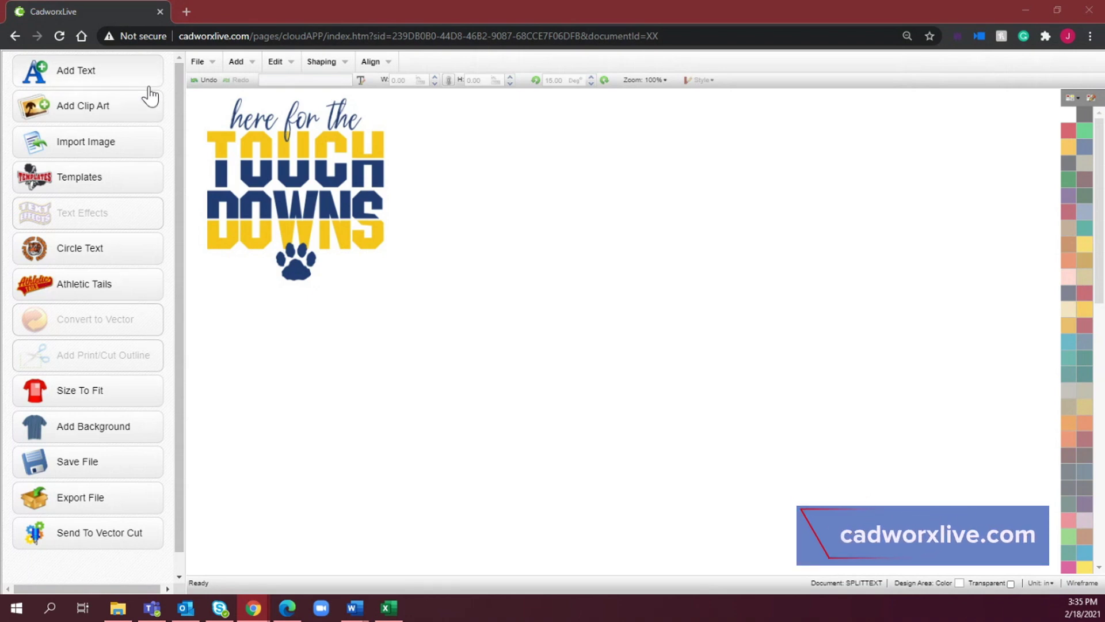
# Add the text TOUCH in the _vxAth5 font with character spacing set to -0.10.
pyautogui.click(113, 79)
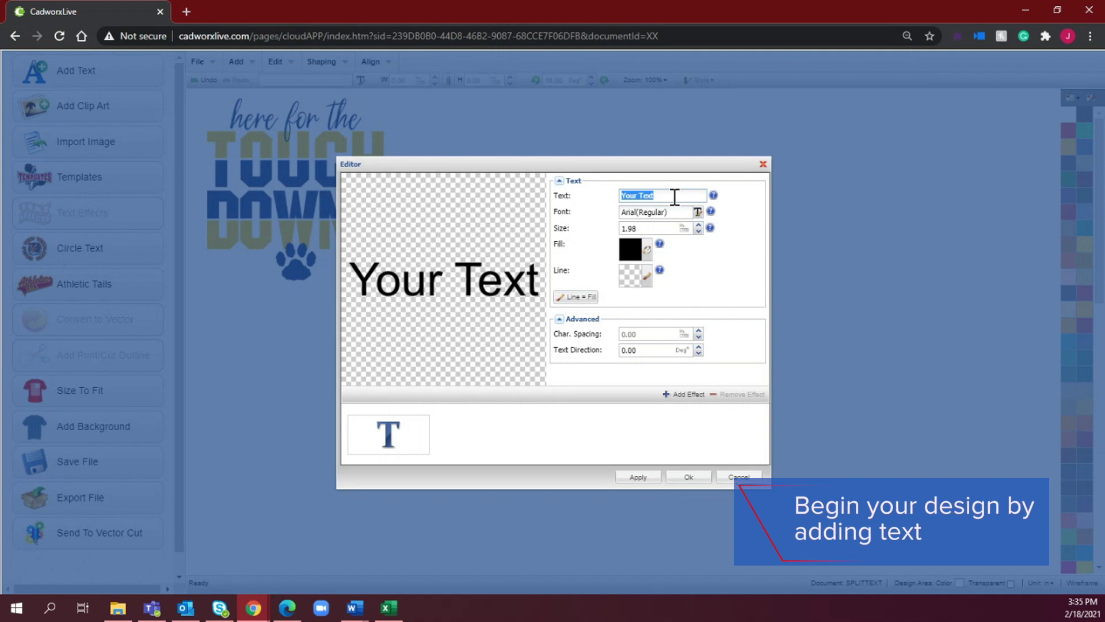
pyautogui.write('TOUCH')
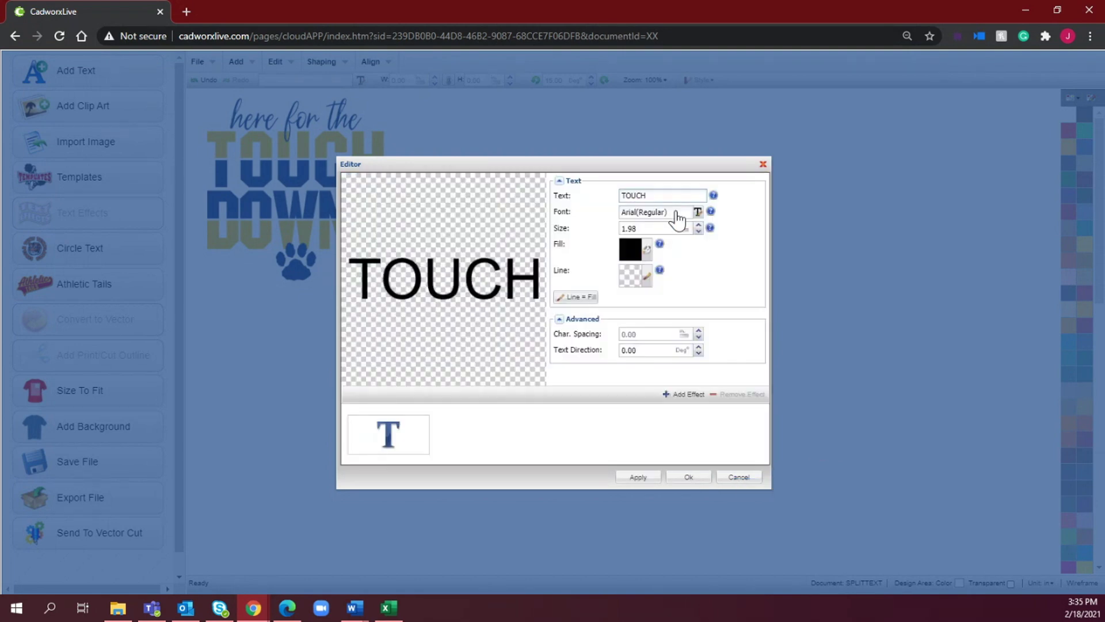
pyautogui.click(677, 213)
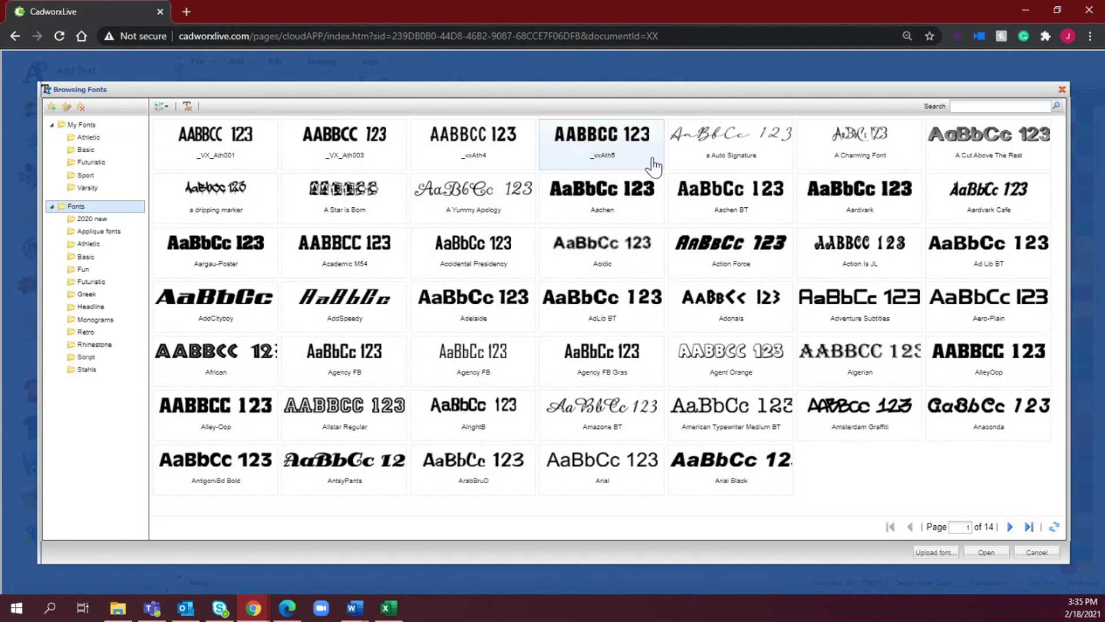
pyautogui.doubleClick(597, 156)
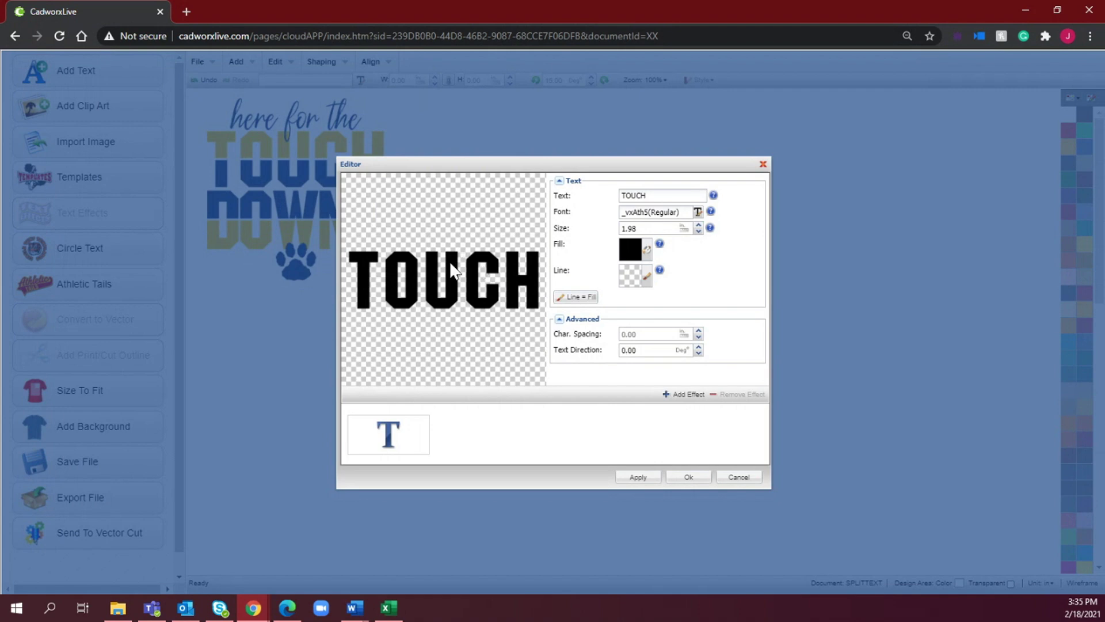
pyautogui.click(698, 338)
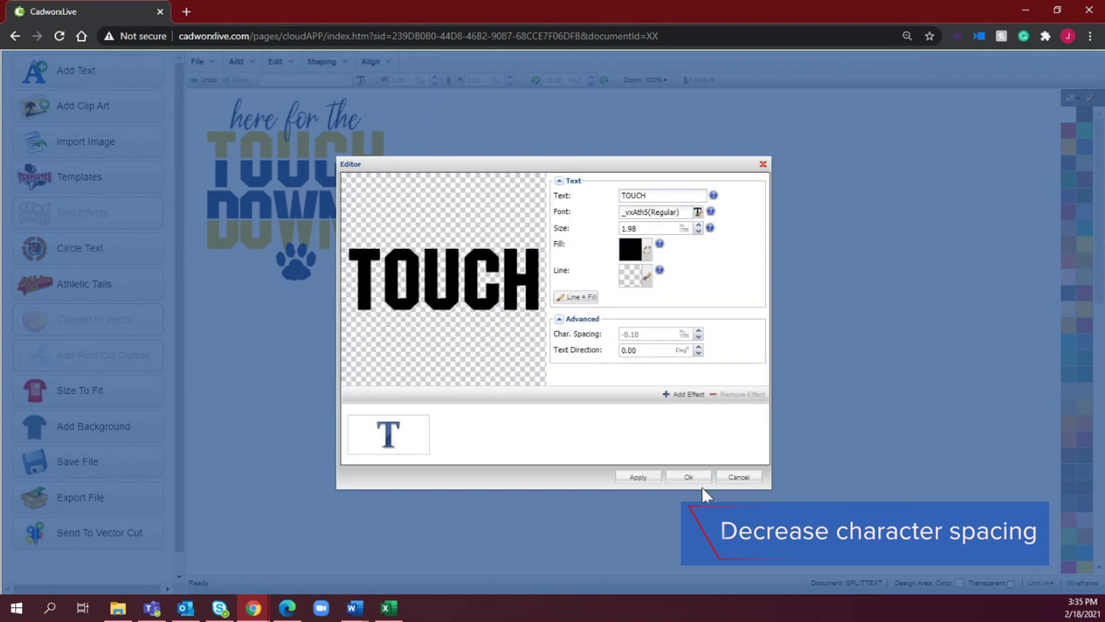
pyautogui.click(689, 476)
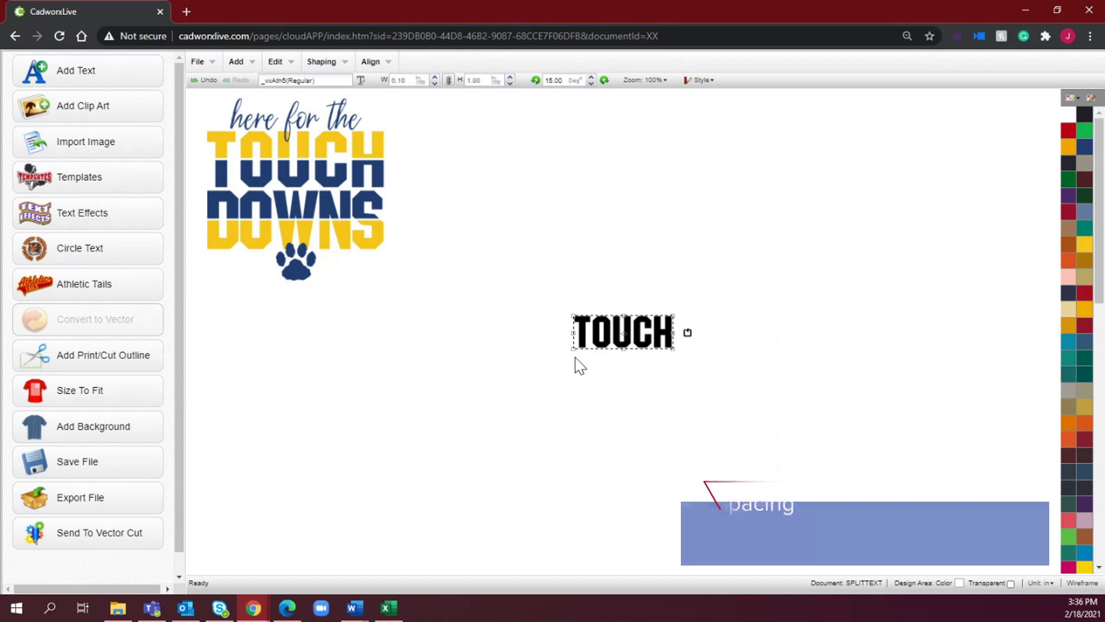
# Enlarge the TOUCH text to about 8.06 in wide and place a duplicate directly below it.
pyautogui.moveTo(570, 353); pyautogui.dragTo(546, 375)
pyautogui.moveTo(622, 320); pyautogui.dragTo(618, 370)
pyautogui.hotkey('ctrl', 'd')
# Change the lower copy's text to DOWN and set its character spacing to -0.15.
pyautogui.doubleClick(618, 371)
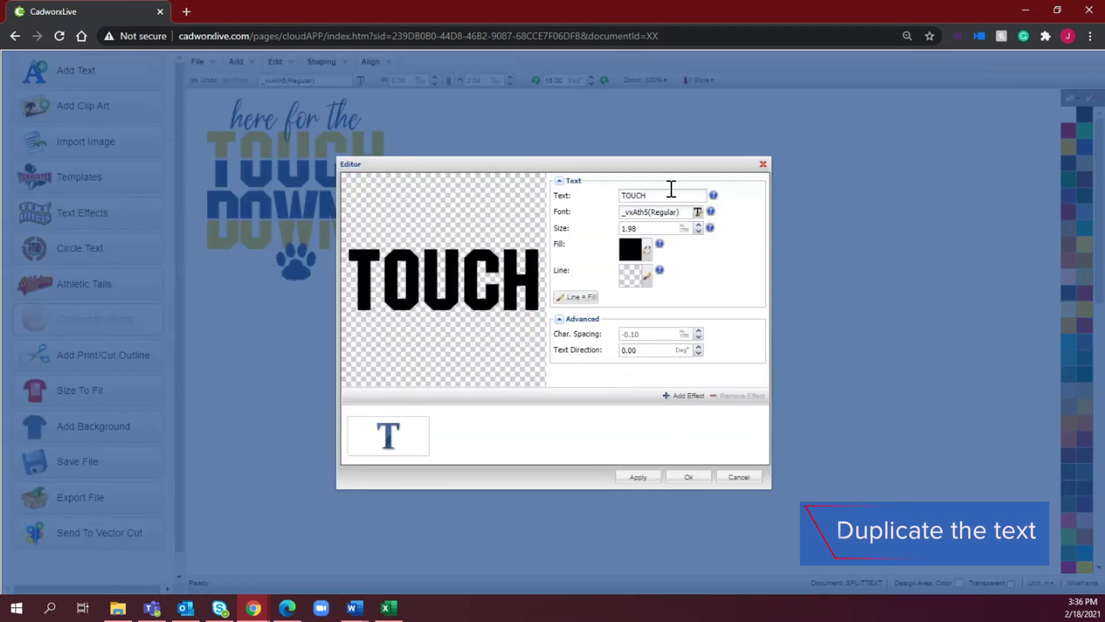
pyautogui.write('DOWN')
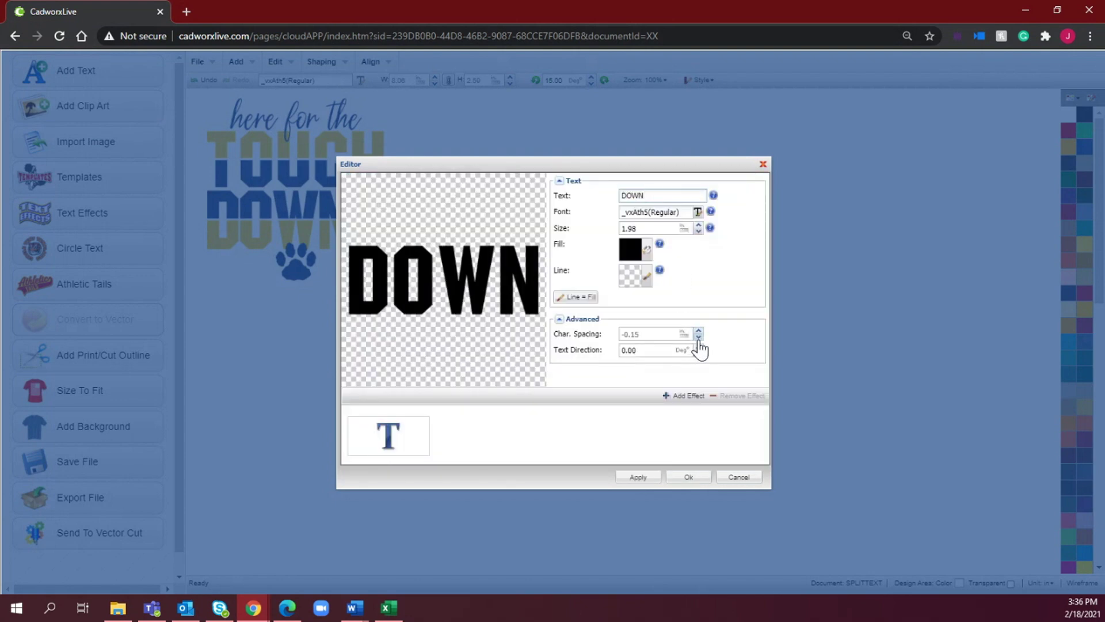
pyautogui.click(694, 478)
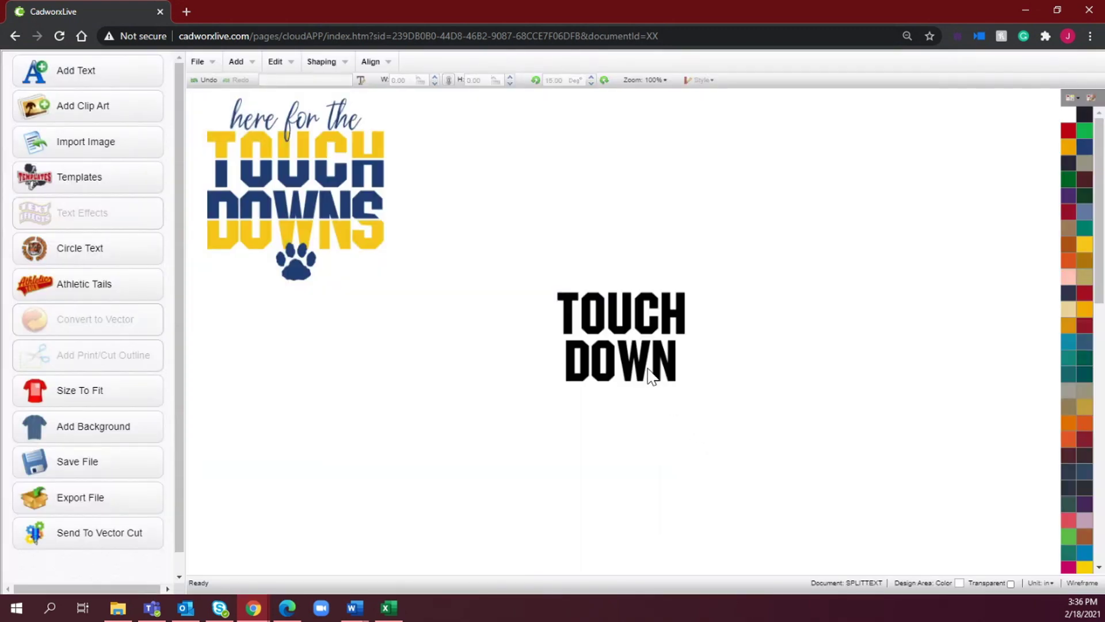
# Enlarge DOWN at both lower corners to about 7.53 in wide, bringing it closer to the width of TOUCH.
pyautogui.click(650, 377)
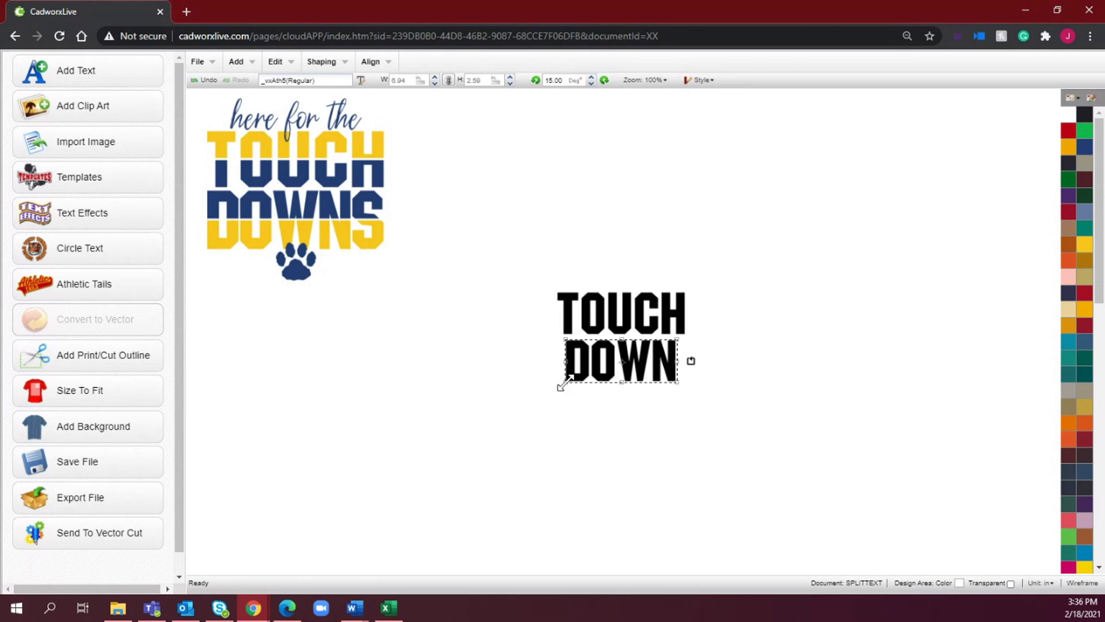
pyautogui.moveTo(563, 383); pyautogui.dragTo(557, 384)
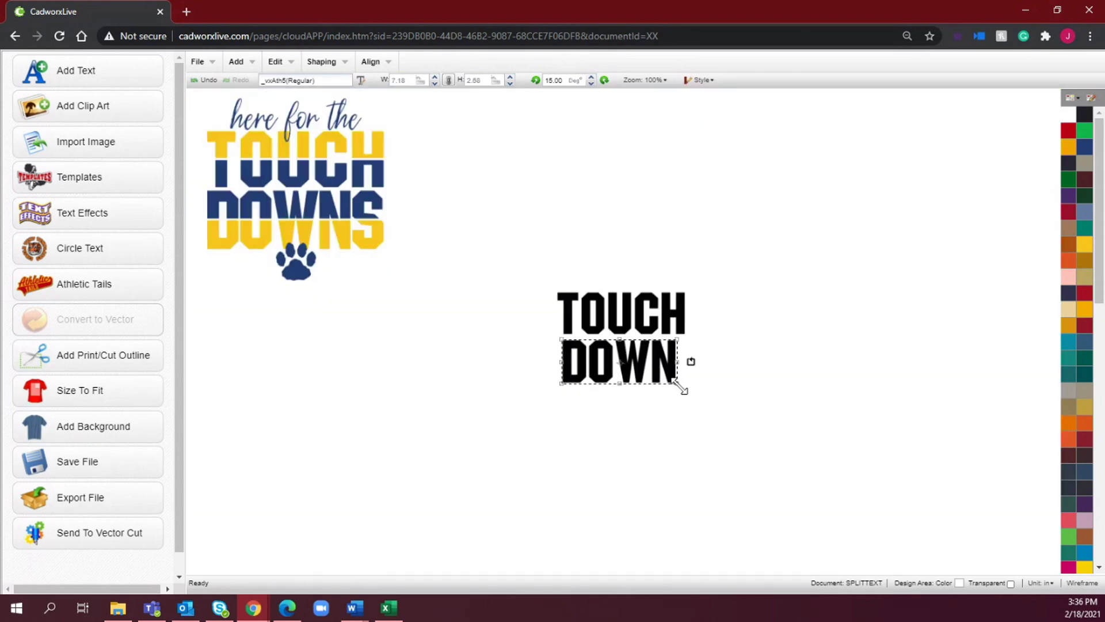
pyautogui.moveTo(680, 386); pyautogui.dragTo(686, 389)
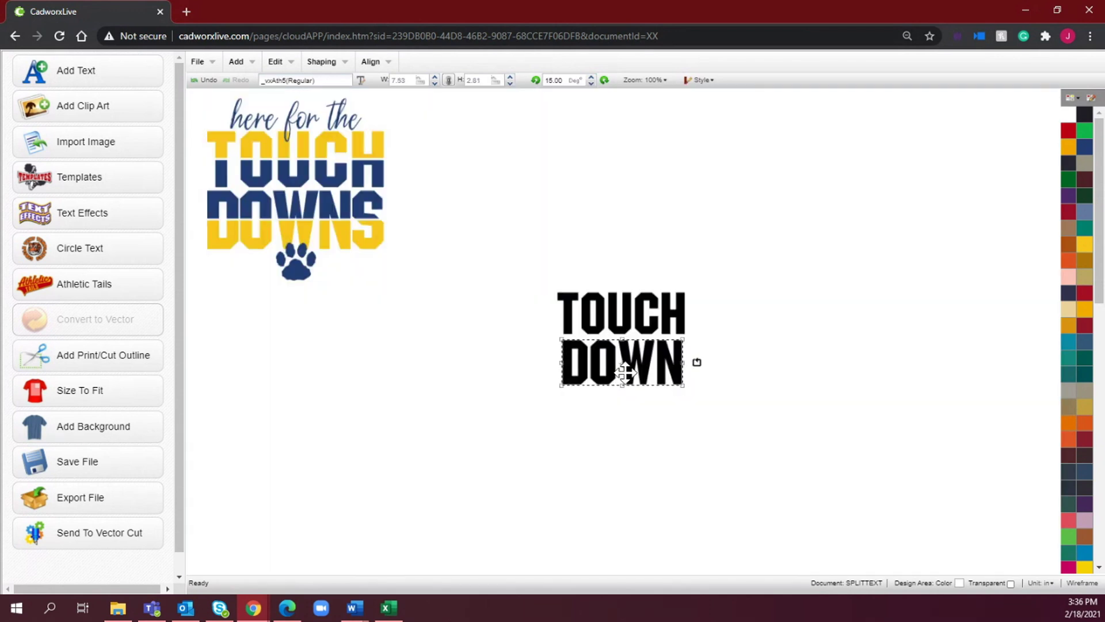
pyautogui.click(626, 329)
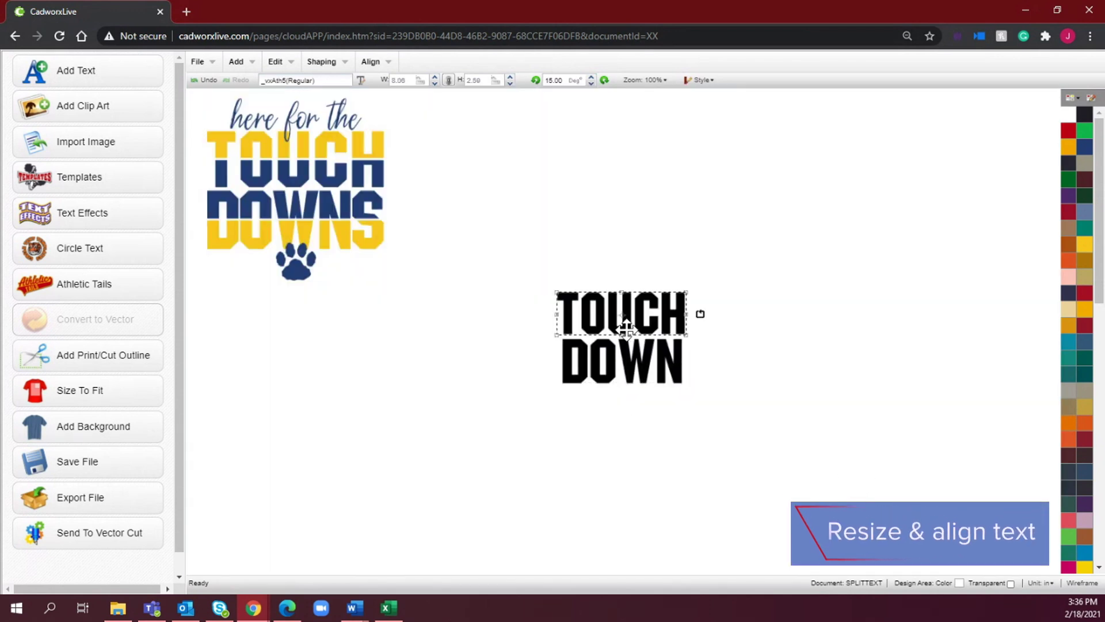
pyautogui.click(610, 366)
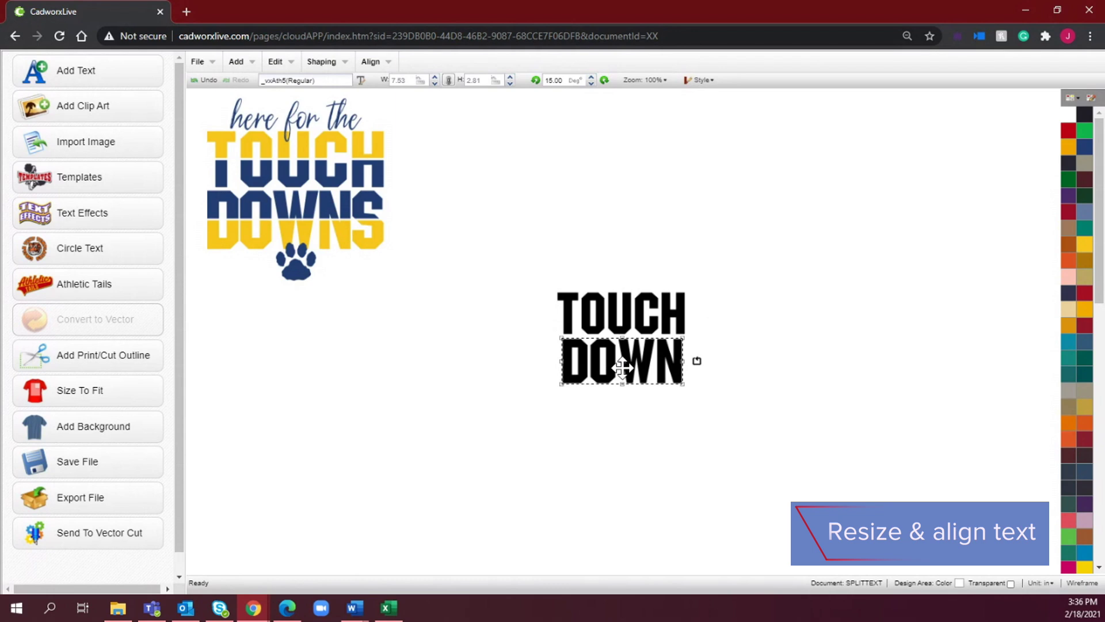
# Set DOWN's character spacing to -0.12 and enlarge the word to about 7.74 in wide.
pyautogui.doubleClick(619, 365)
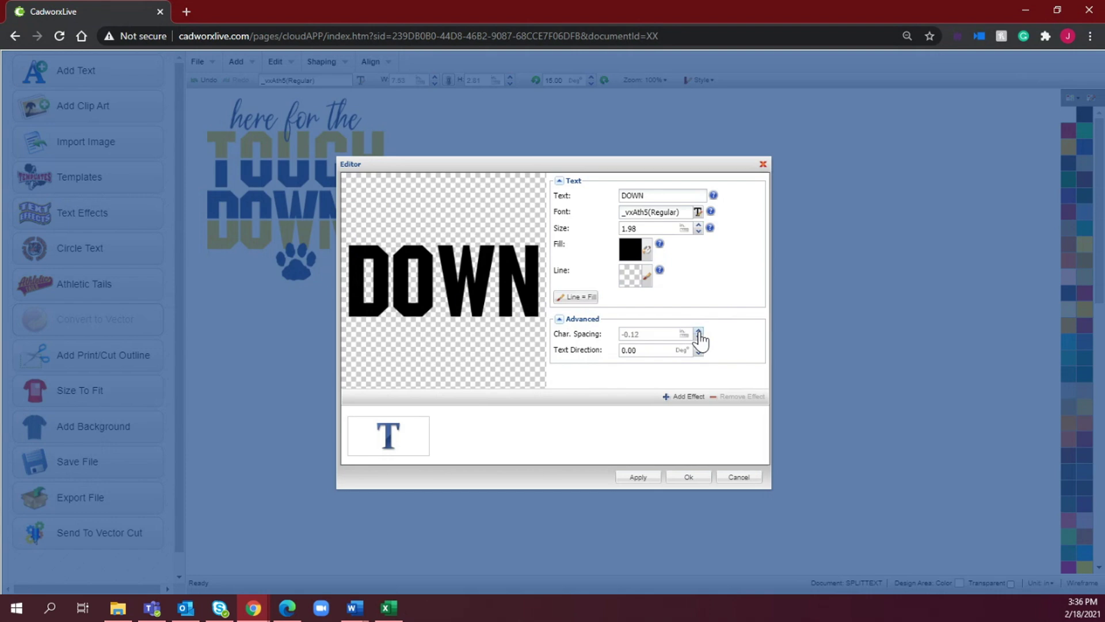
pyautogui.click(689, 483)
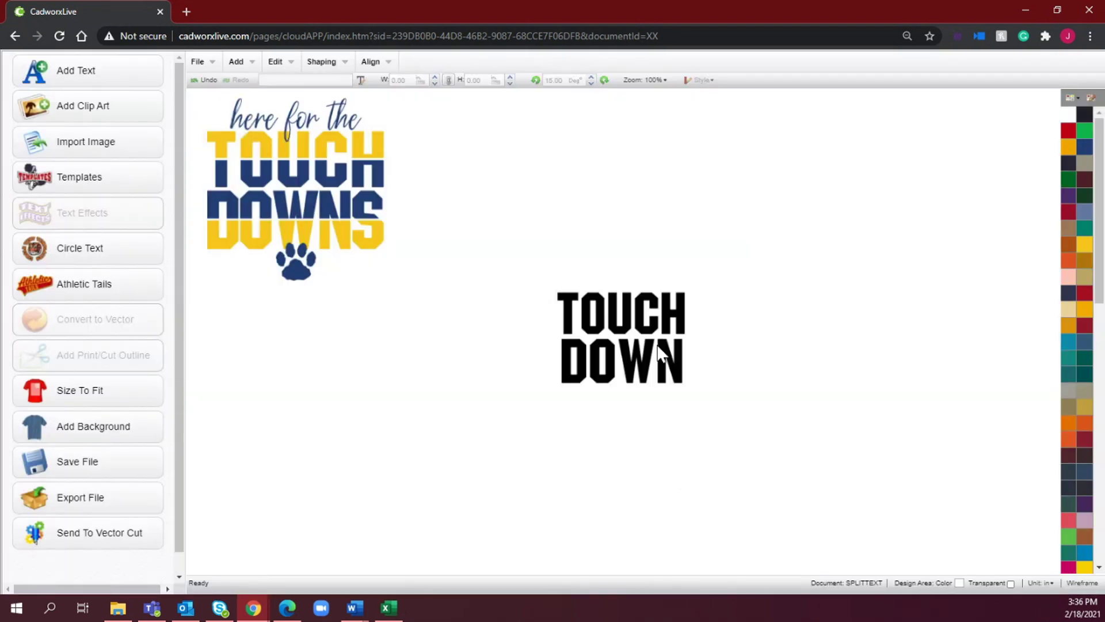
pyautogui.click(675, 314)
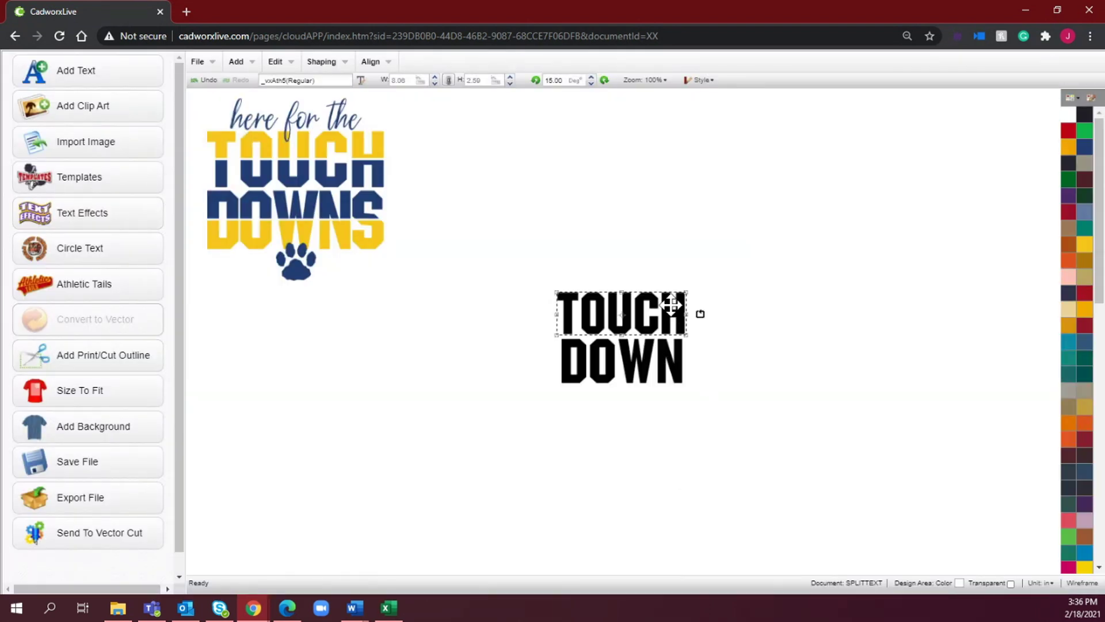
pyautogui.click(582, 348)
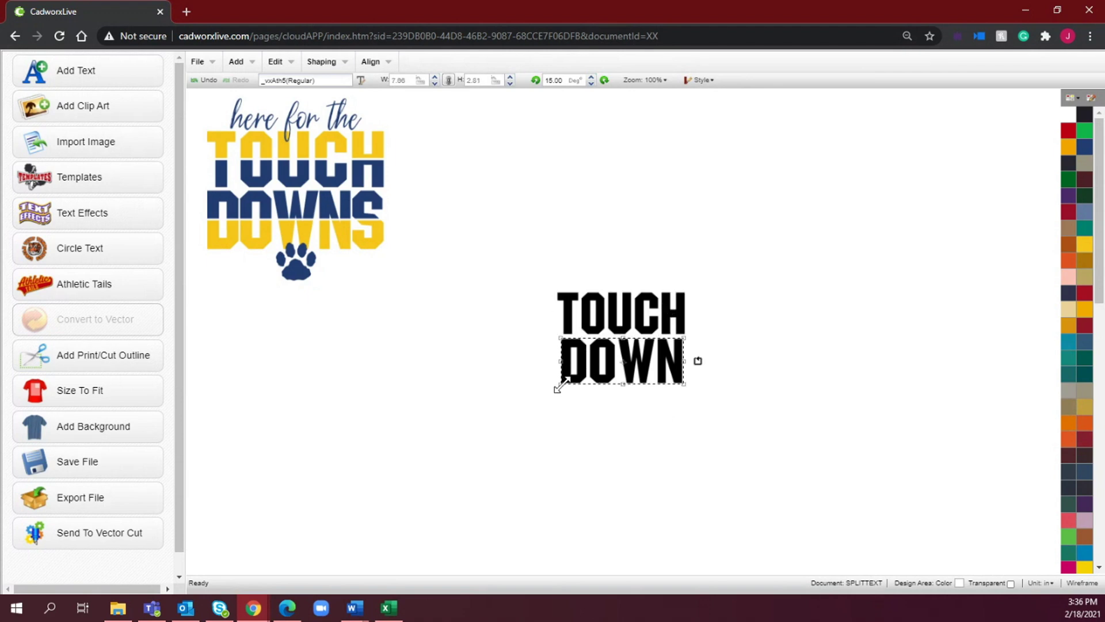
pyautogui.moveTo(558, 389); pyautogui.dragTo(556, 390)
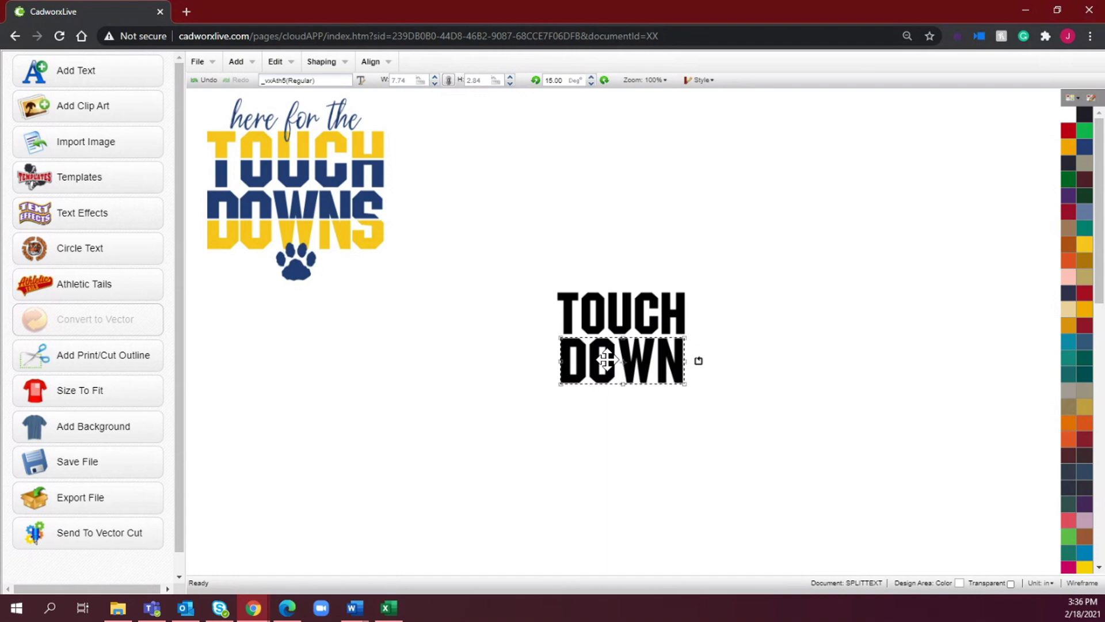
# Align the TOUCH and DOWN text lines with each other as a stacked pair.
pyautogui.moveTo(723, 412); pyautogui.dragTo(514, 226)
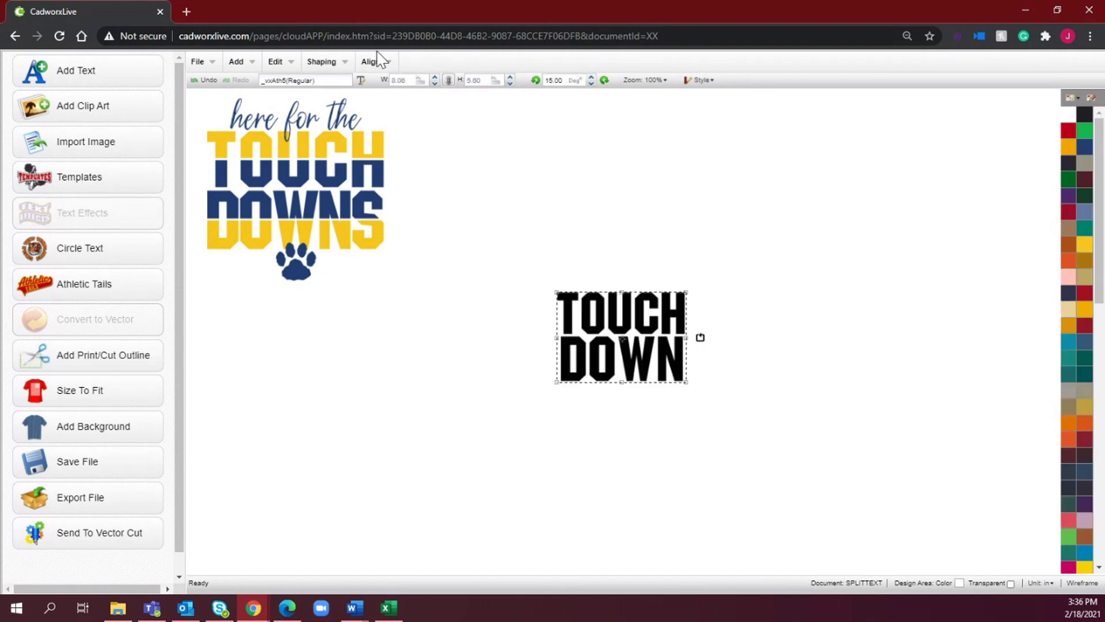
pyautogui.click(378, 59)
pyautogui.click(384, 94)
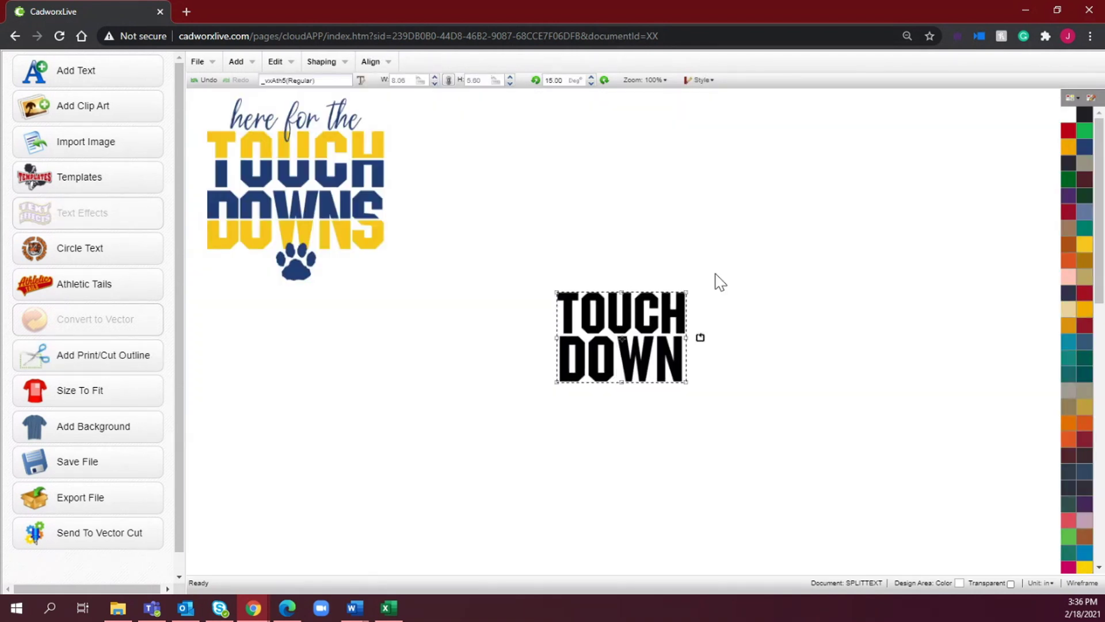
pyautogui.click(670, 425)
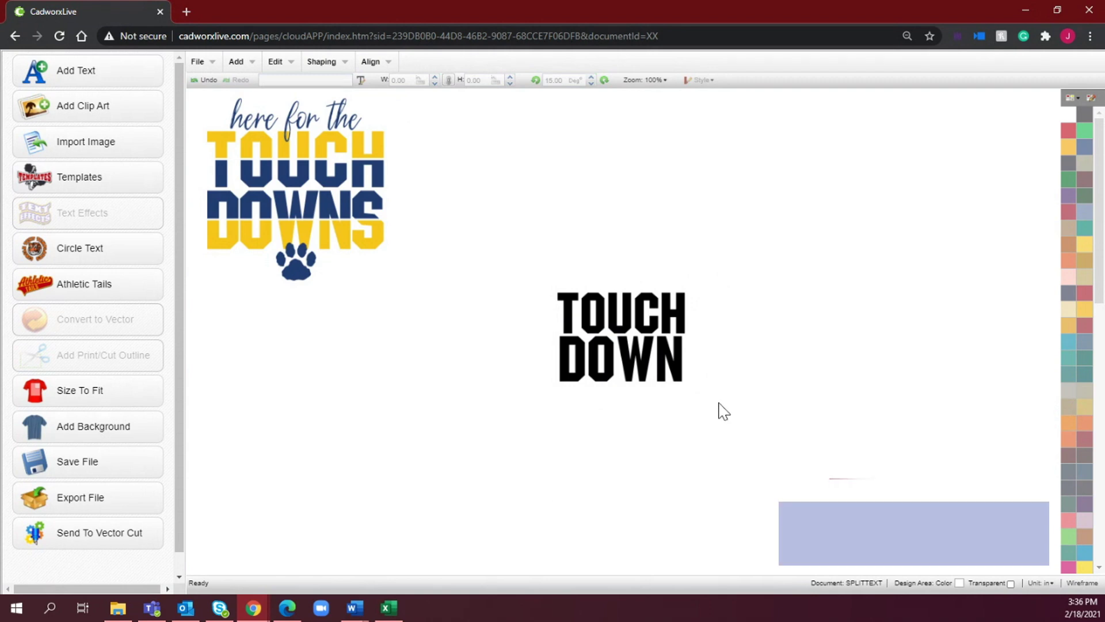
# Condense the TOUCH and DOWN lines into one object and shift it slightly up and to the left.
pyautogui.moveTo(718, 407); pyautogui.dragTo(478, 255)
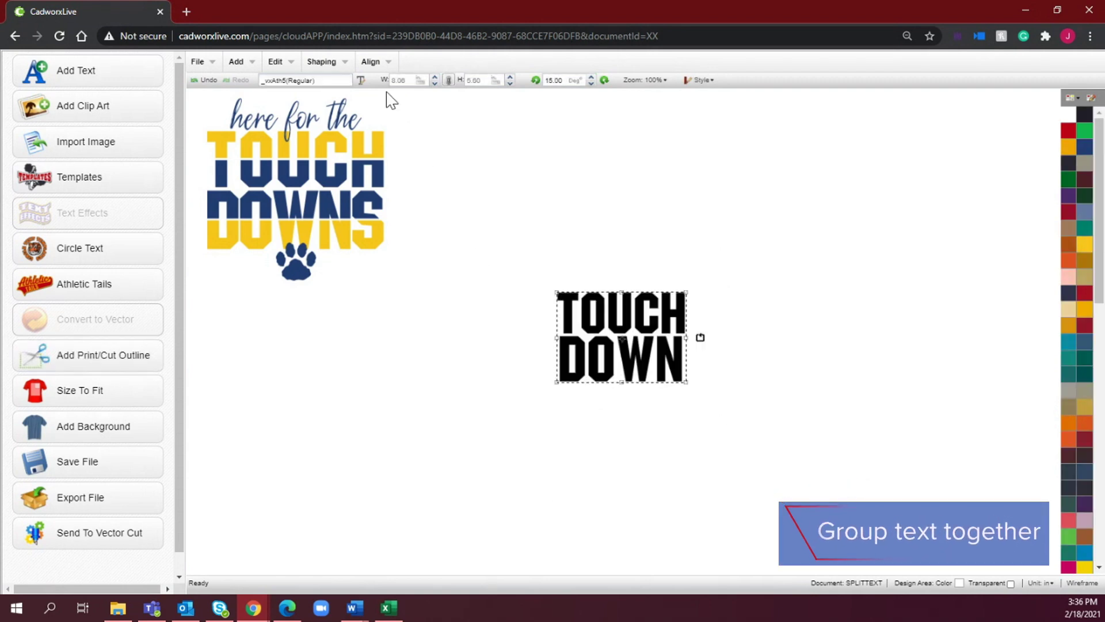
pyautogui.click(340, 65)
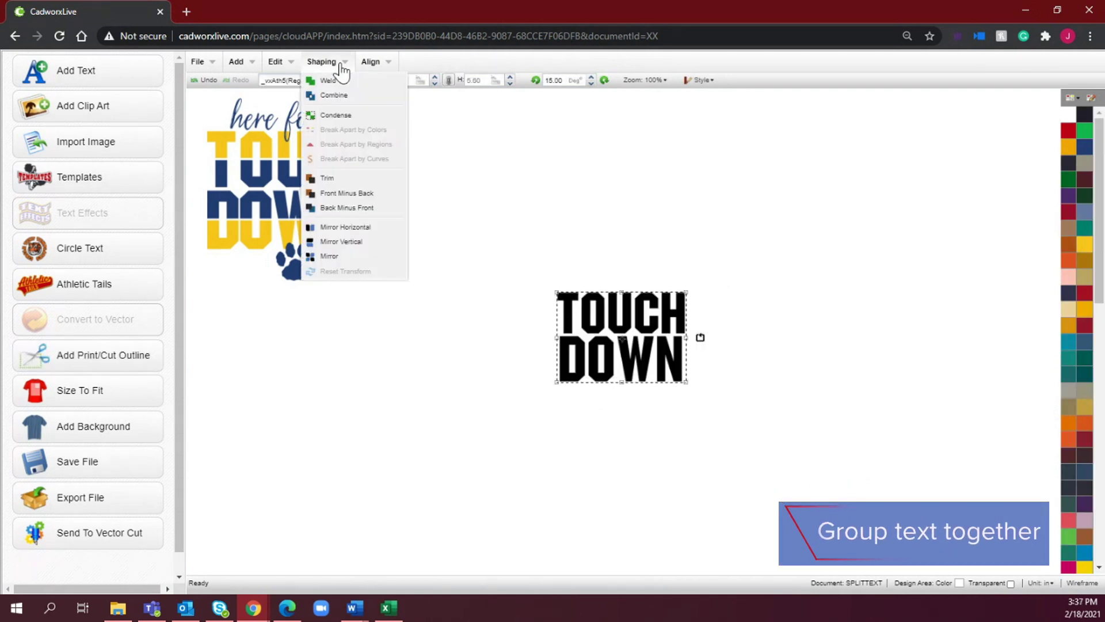
pyautogui.click(356, 115)
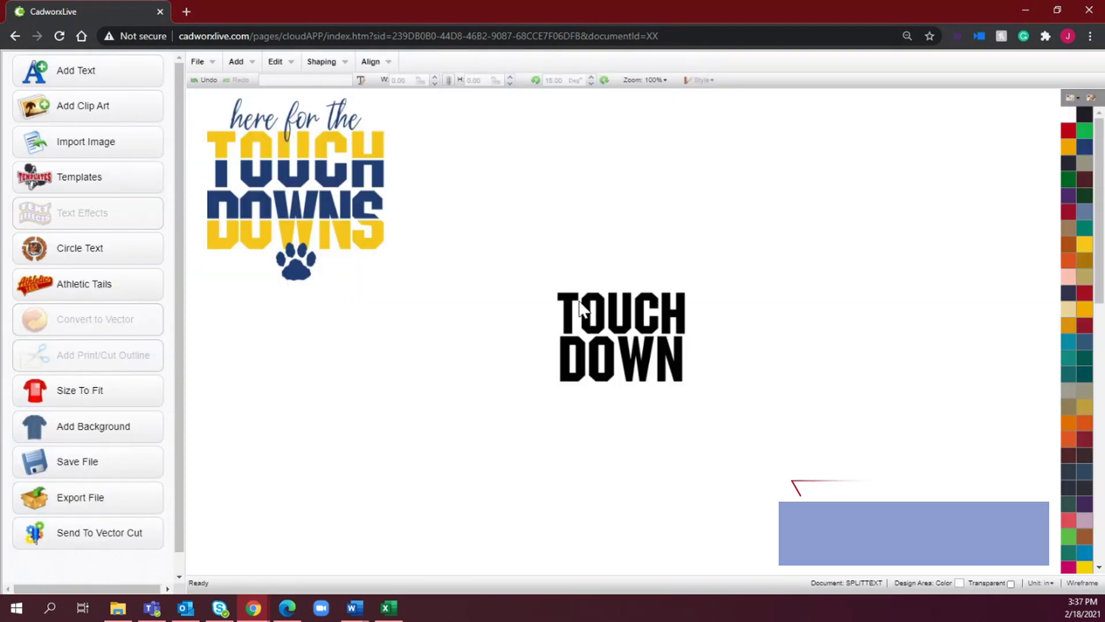
pyautogui.moveTo(648, 349)
pyautogui.mouseDown()
pyautogui.moveTo(634, 353)
pyautogui.moveTo(639, 346)
pyautogui.mouseUp()
pyautogui.click(754, 357)
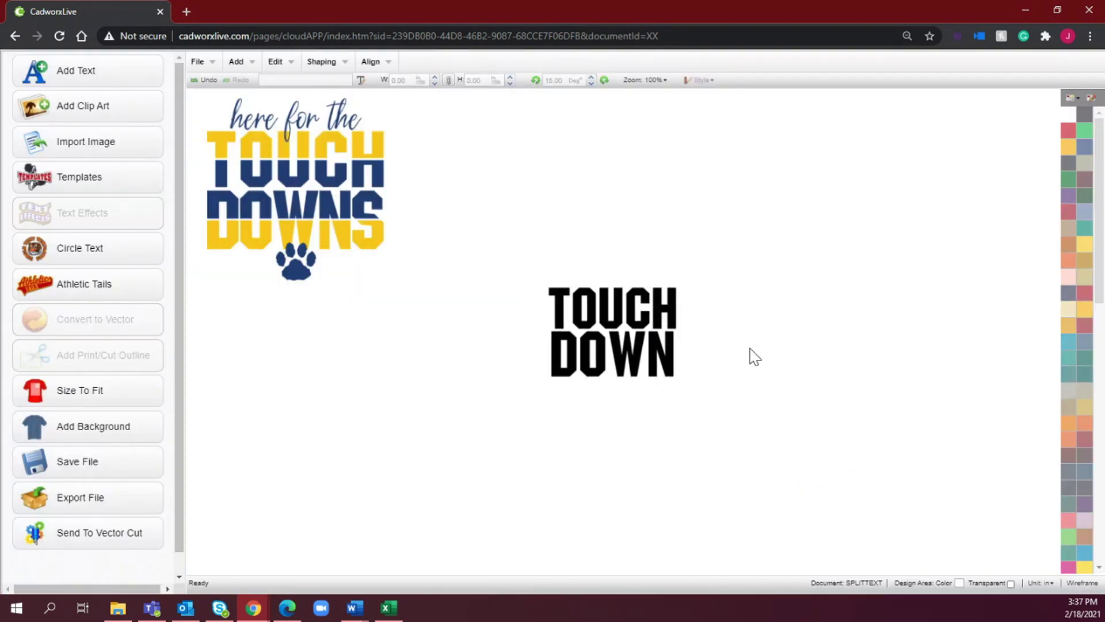
# Search the clip art for LINE and insert the plain thin horizontal line into the design.
pyautogui.click(118, 117)
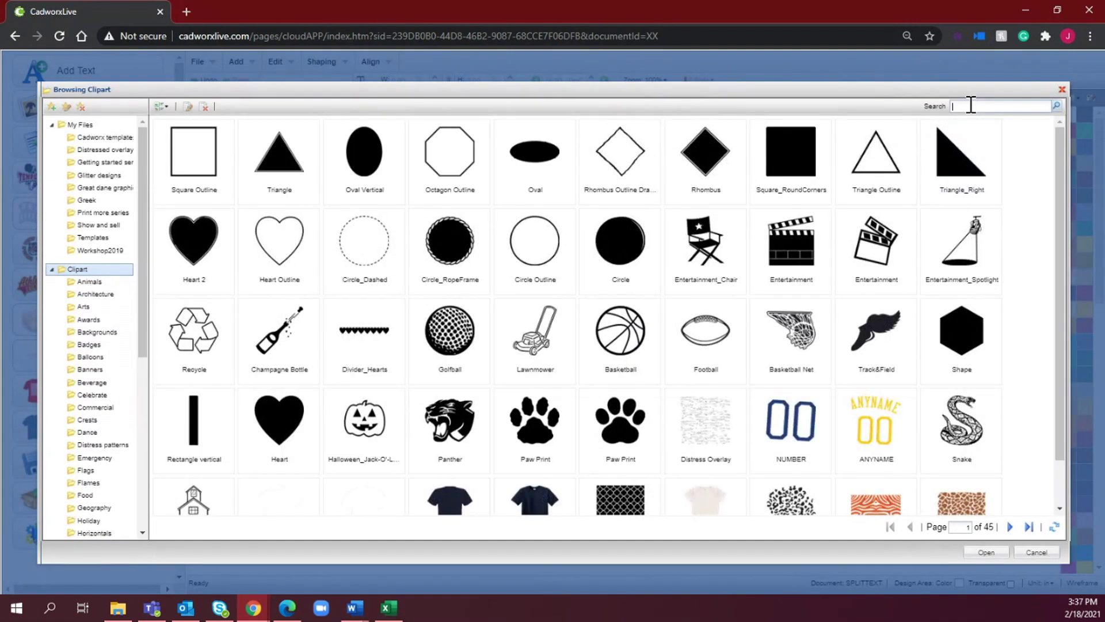
pyautogui.click(971, 104)
pyautogui.write('LINE')
pyautogui.press('Return')
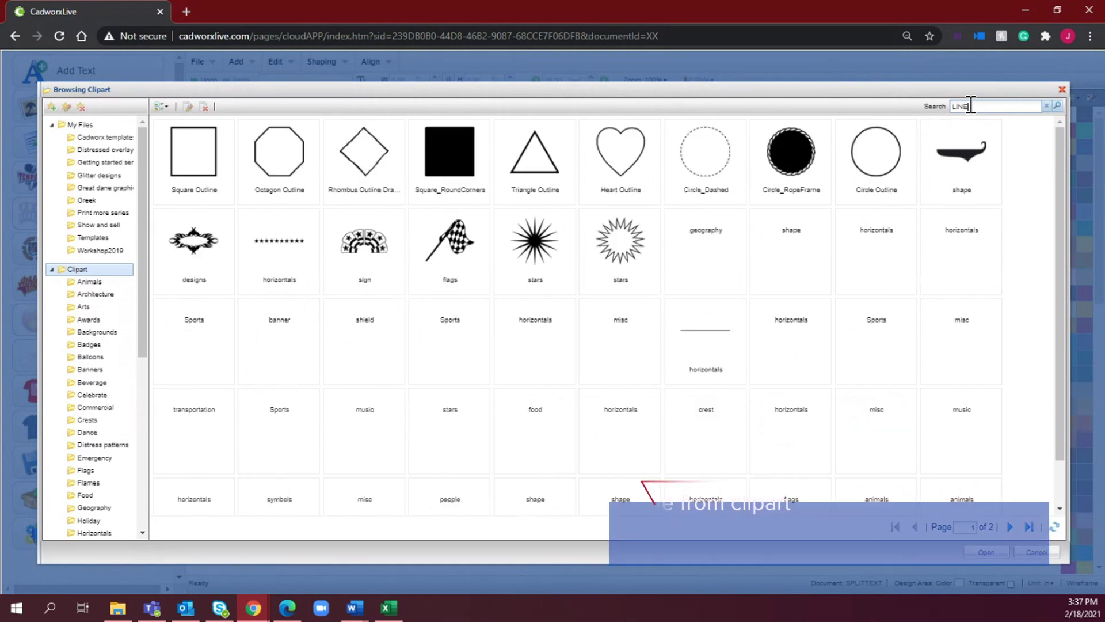
pyautogui.doubleClick(703, 348)
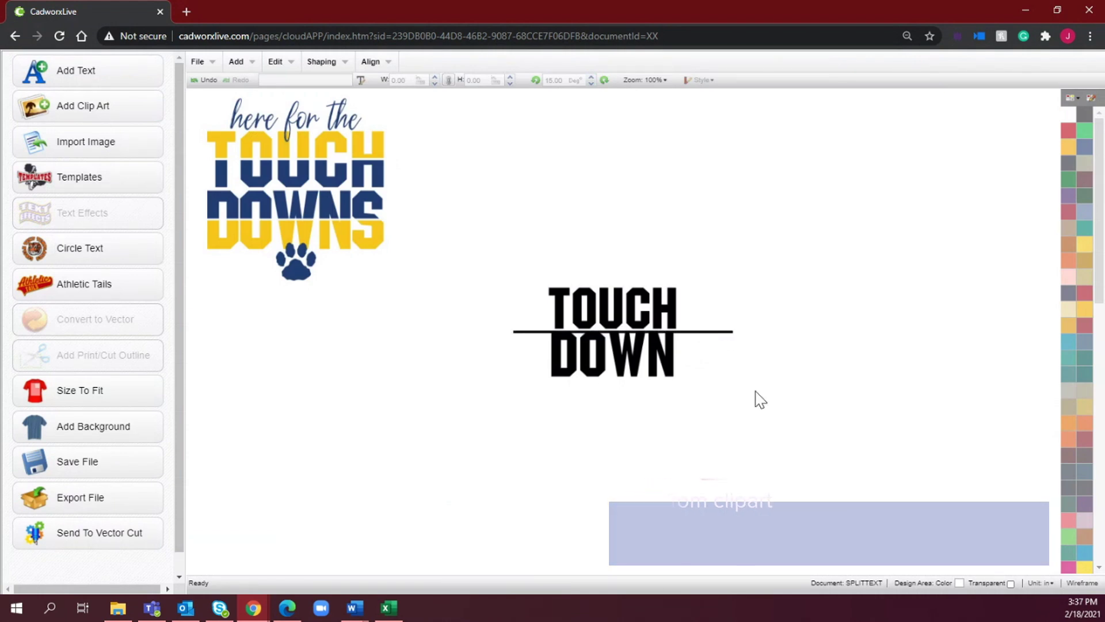
# Move the horizontal line up so that it crosses the middle of the word TOUCH.
pyautogui.moveTo(757, 392); pyautogui.dragTo(483, 249)
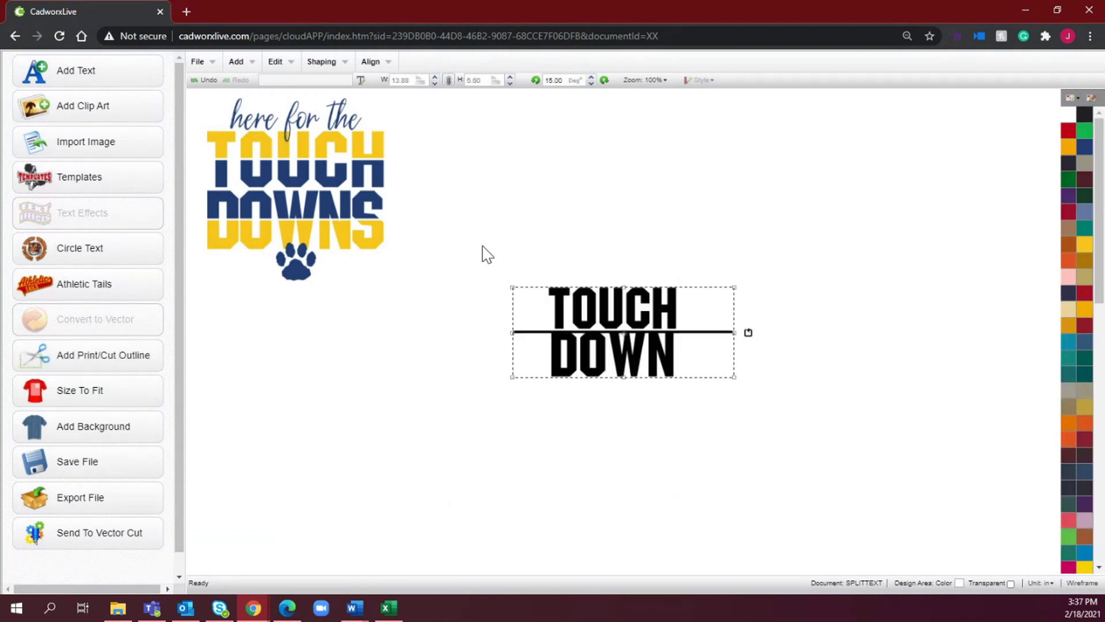
pyautogui.click(662, 82)
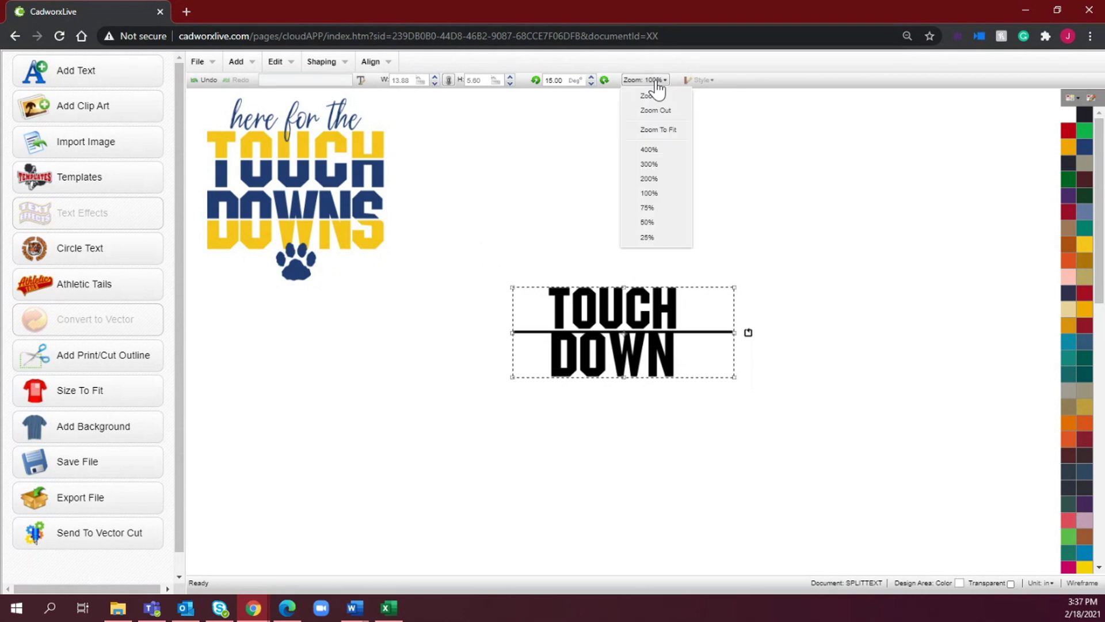
pyautogui.click(662, 180)
pyautogui.click(652, 528)
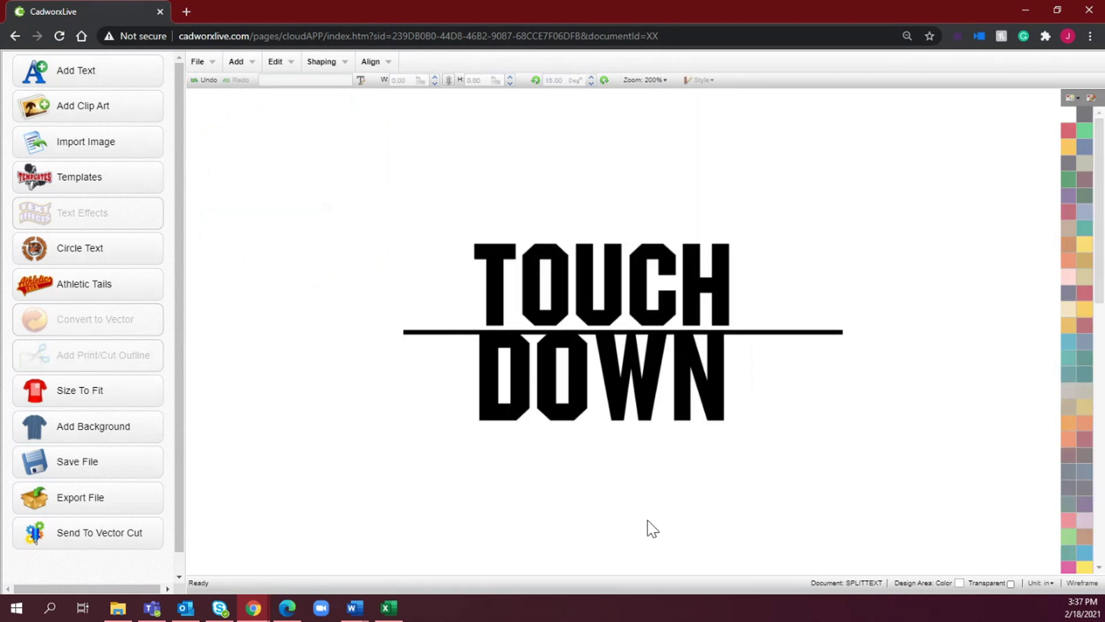
pyautogui.moveTo(820, 343); pyautogui.dragTo(805, 287)
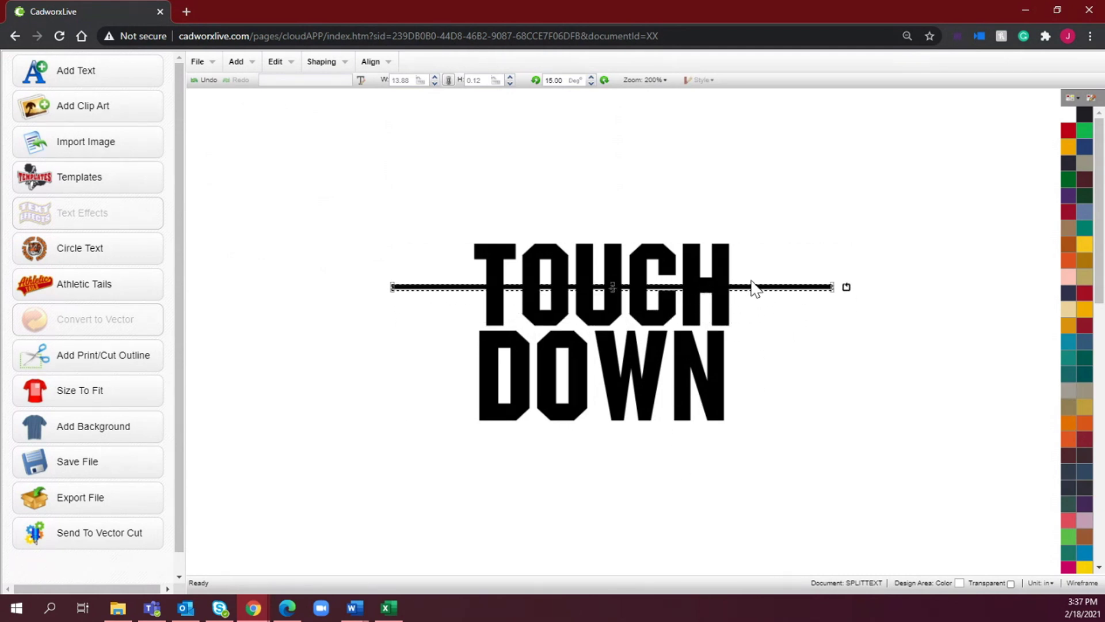
# Recolor the condensed TOUCH DOWN text with the yellow swatch.
pyautogui.click(714, 268)
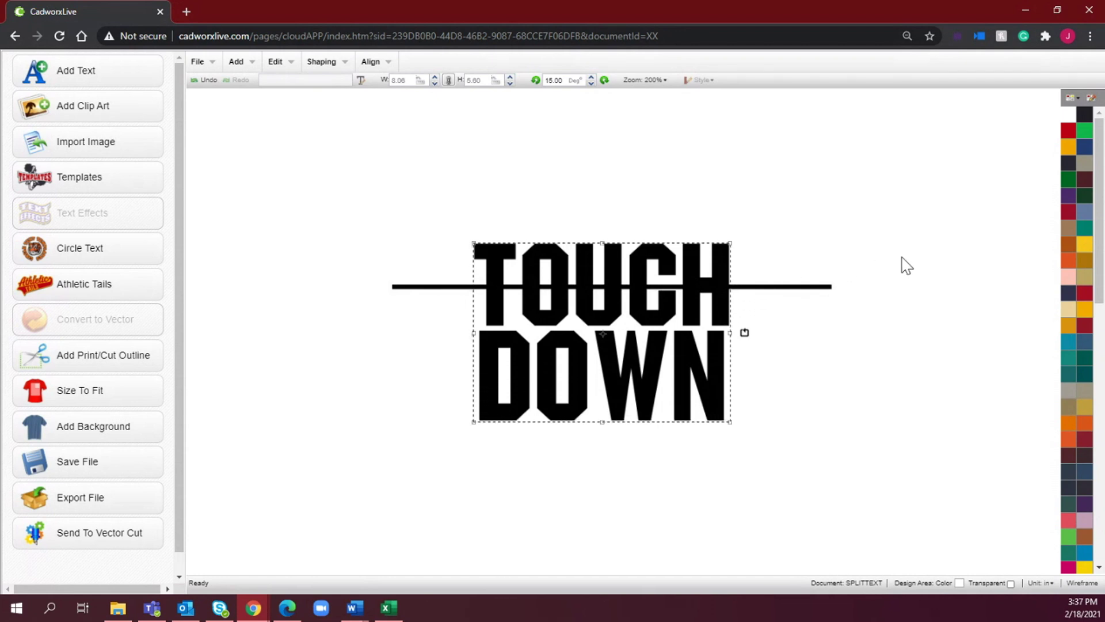
pyautogui.click(1087, 246)
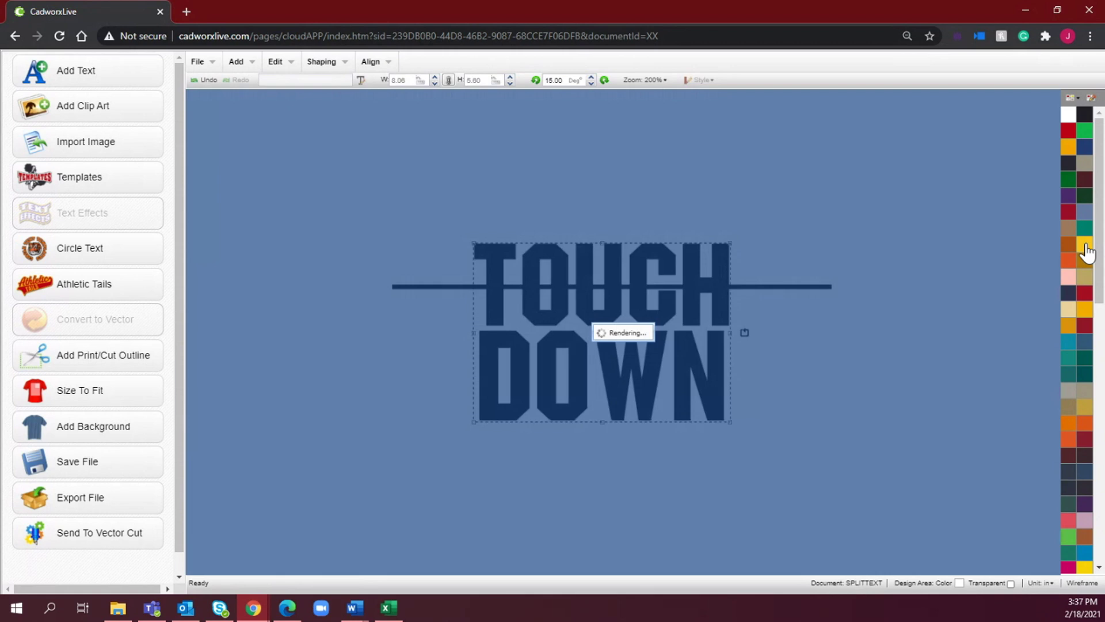
# Duplicate the horizontal line and place the copy across the middle of the word DOWN.
pyautogui.click(793, 254)
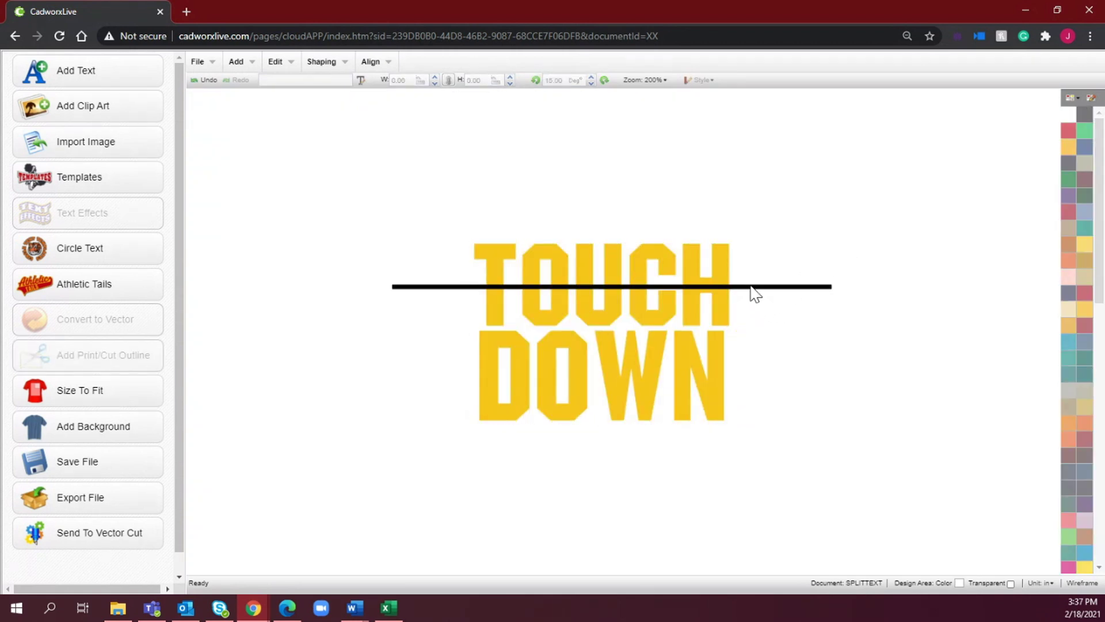
pyautogui.click(770, 288)
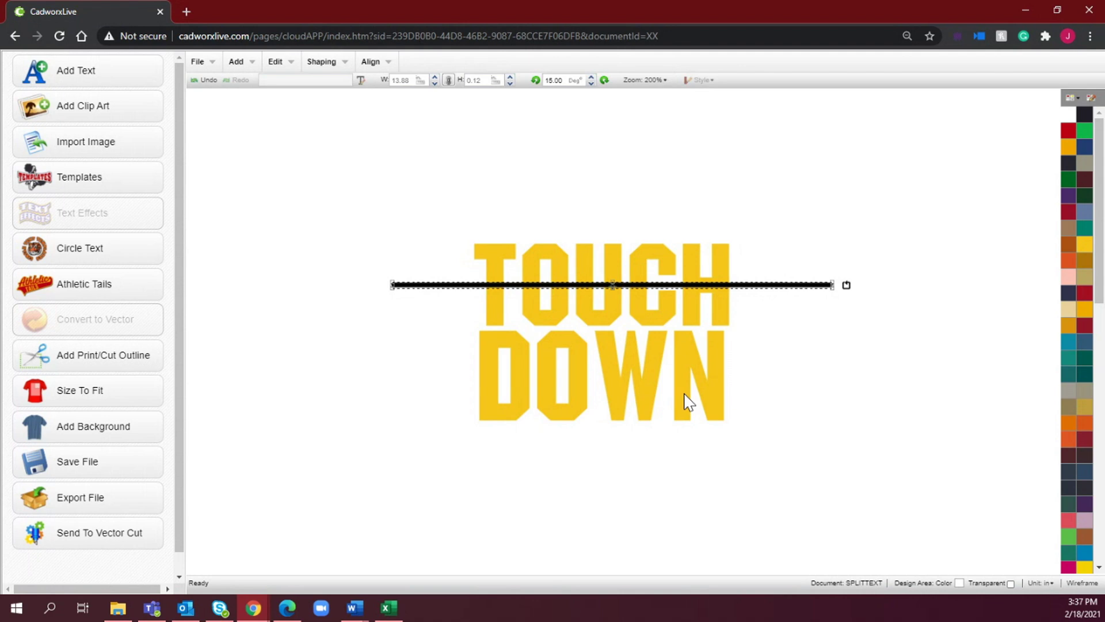
pyautogui.hotkey('ctrl', 'c')
pyautogui.hotkey('ctrl', 'v')
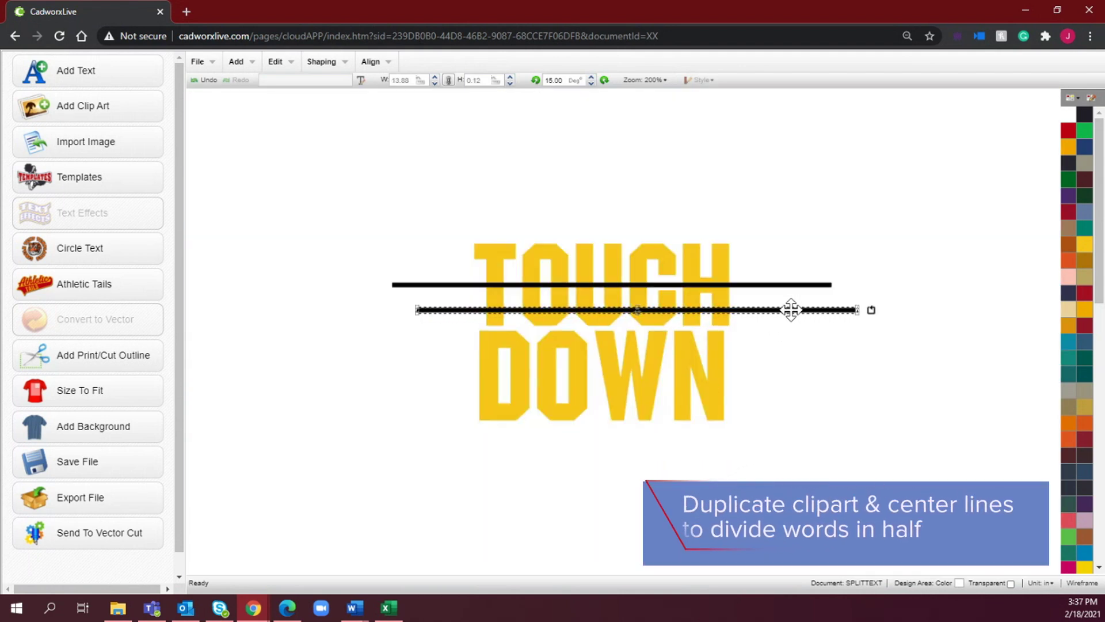
pyautogui.moveTo(791, 309); pyautogui.dragTo(750, 375)
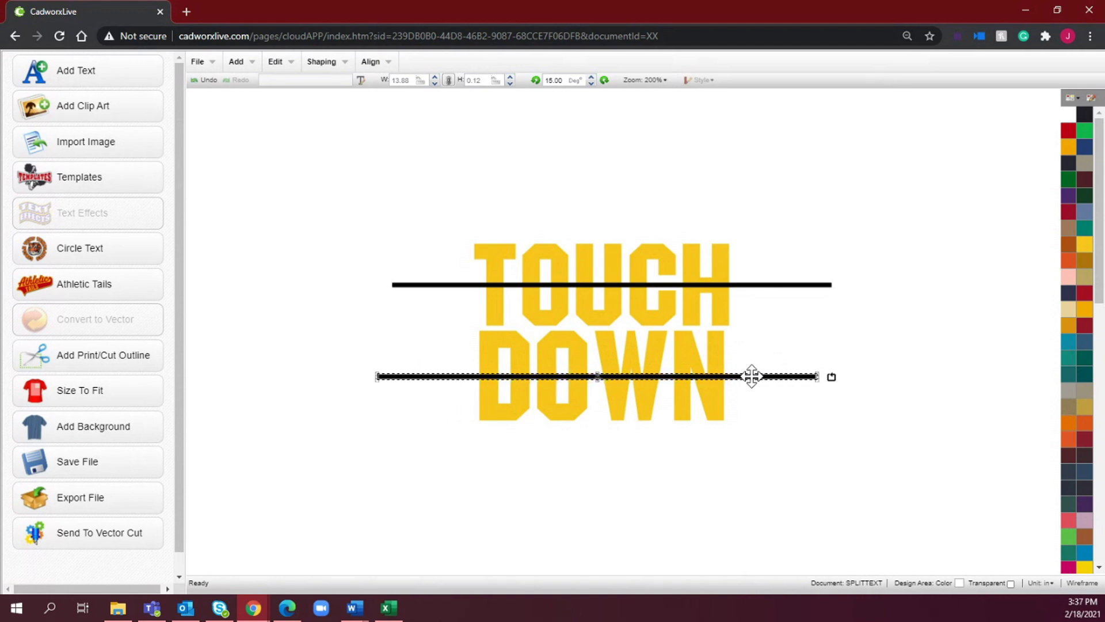
# Condense the two horizontal lines into one object.
pyautogui.click(916, 422)
pyautogui.moveTo(913, 414); pyautogui.dragTo(326, 260)
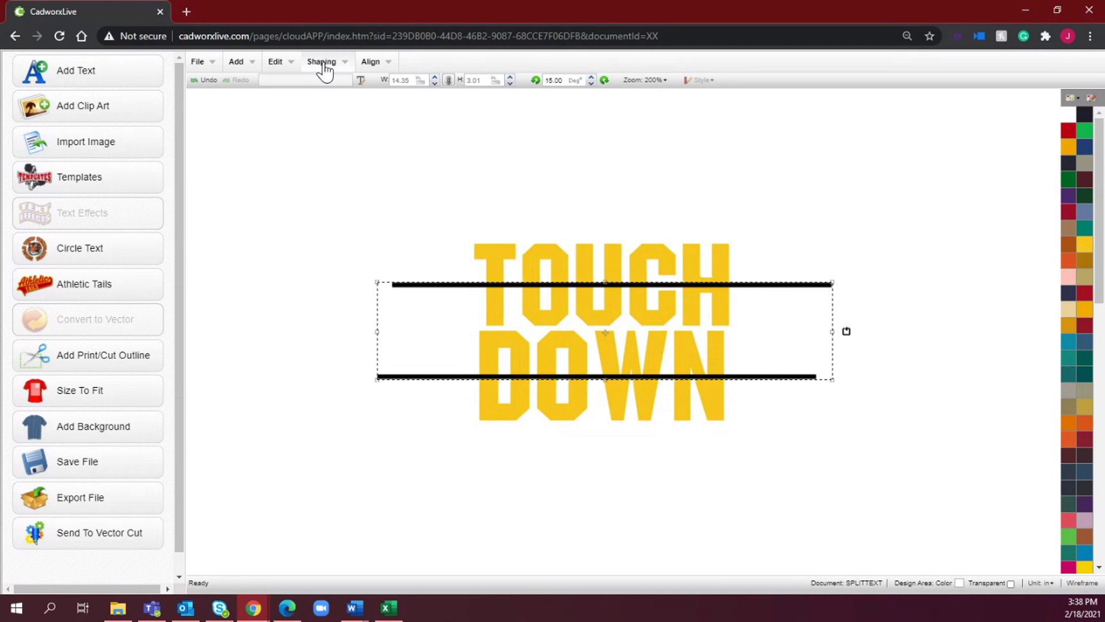
pyautogui.click(325, 65)
pyautogui.click(349, 114)
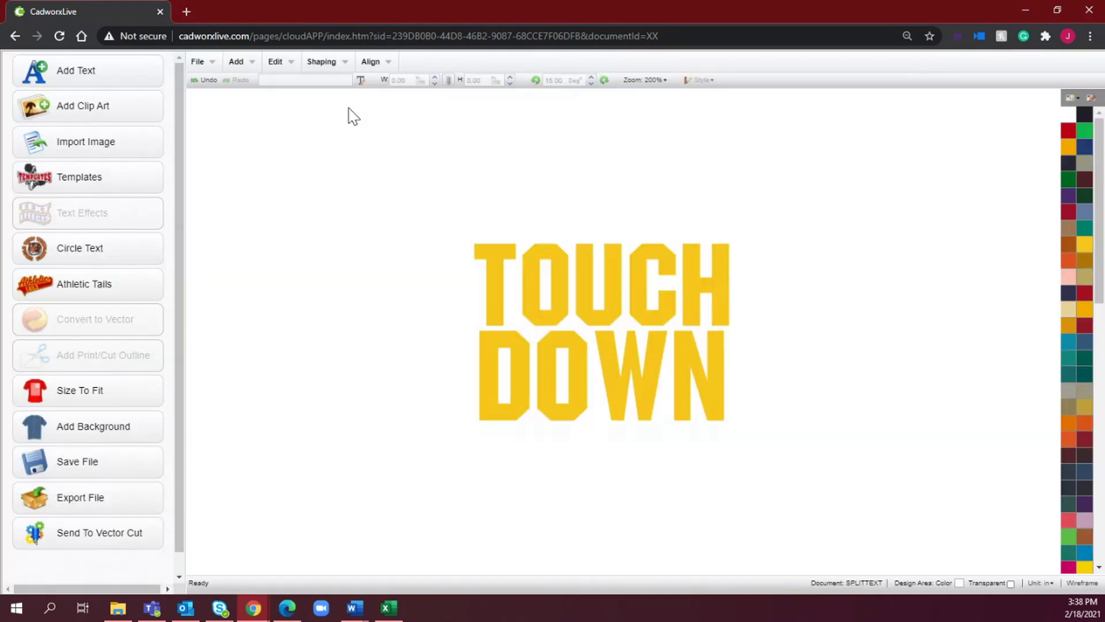
# Cut the lines out of the TOUCH DOWN text with Back Minus Front and delete the leftover lines.
pyautogui.keyDown('shift'); pyautogui.click(604, 267); pyautogui.keyUp('shift')
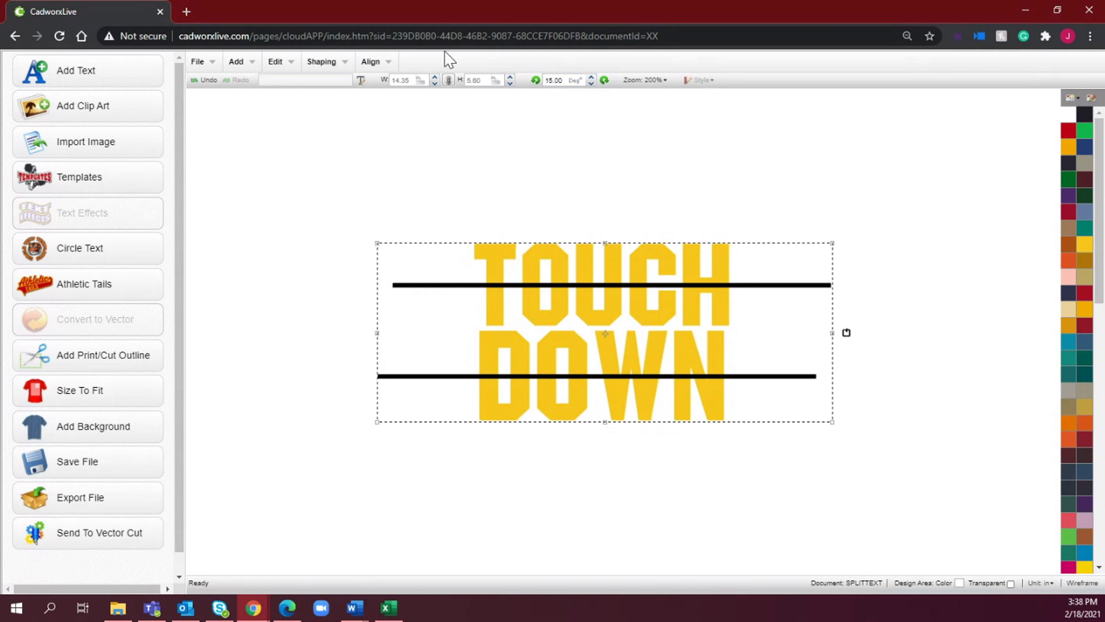
pyautogui.click(334, 64)
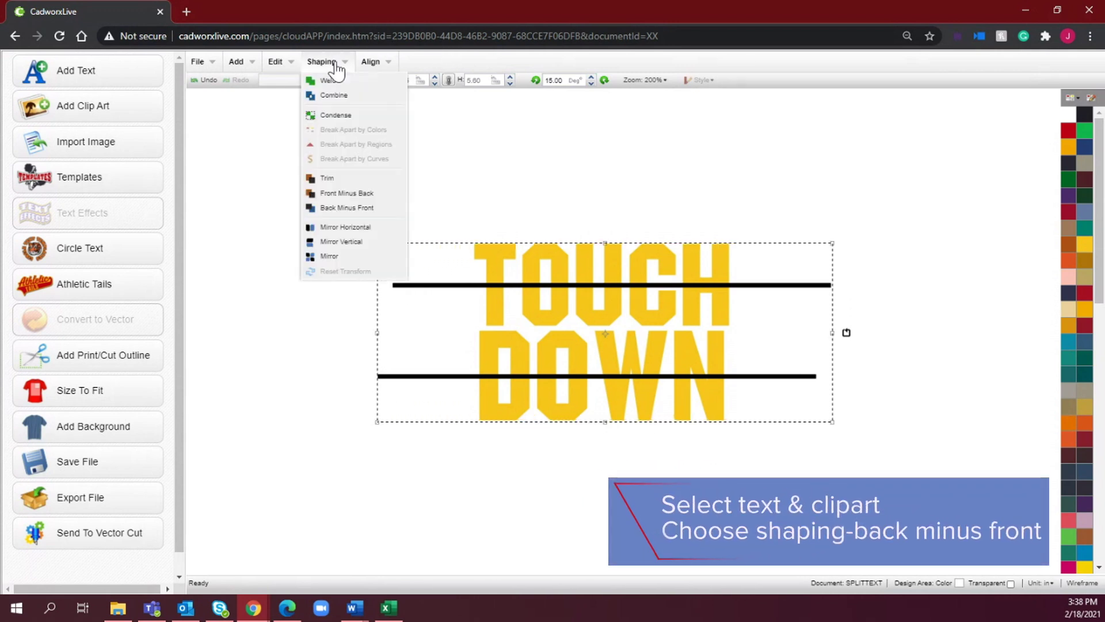
pyautogui.click(361, 206)
pyautogui.moveTo(803, 287); pyautogui.dragTo(914, 123)
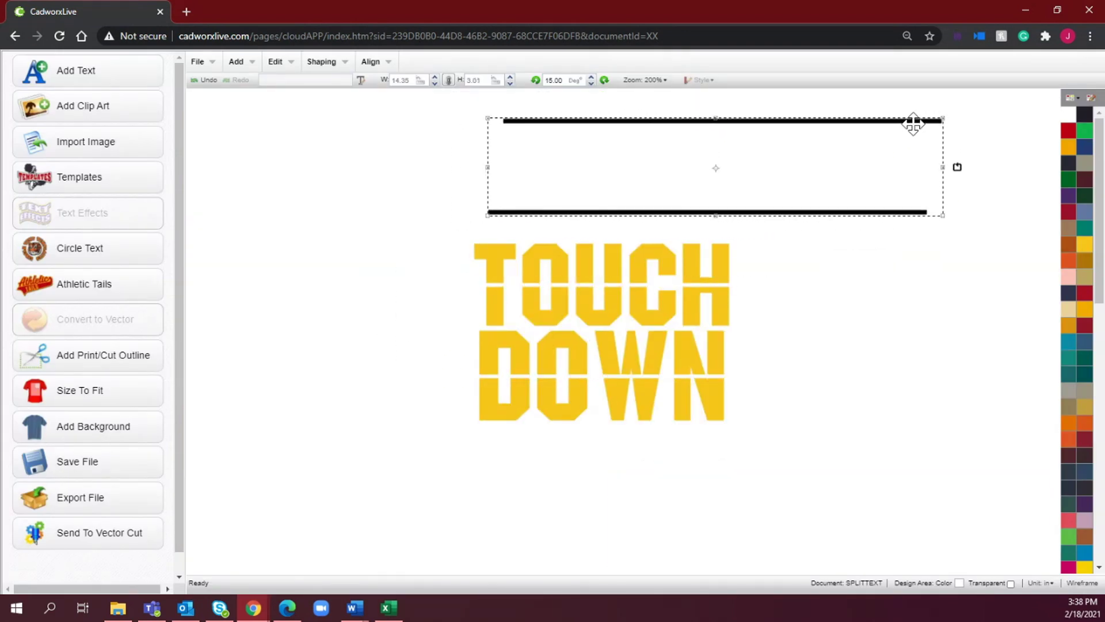
pyautogui.press('Delete')
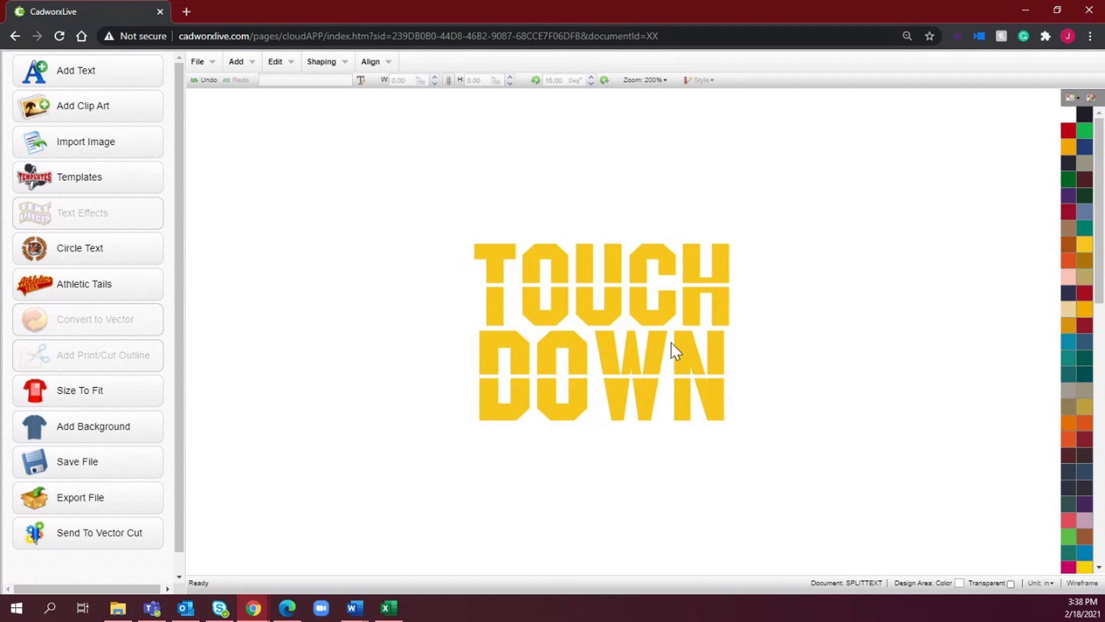
# Break the split TOUCH DOWN text apart into separately selectable letter halves.
pyautogui.click(654, 326)
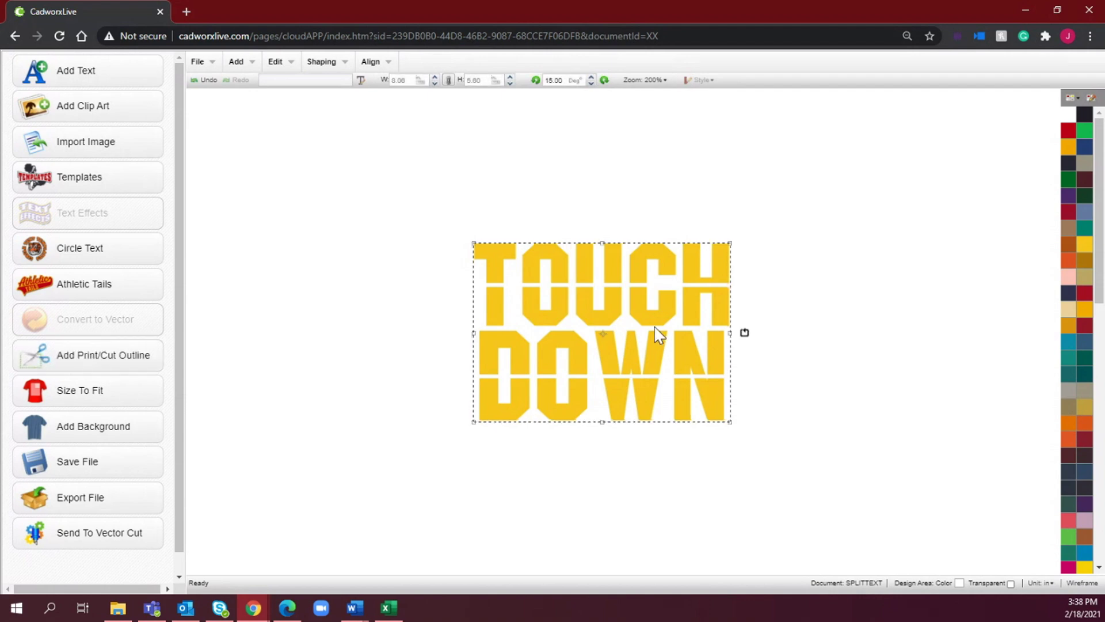
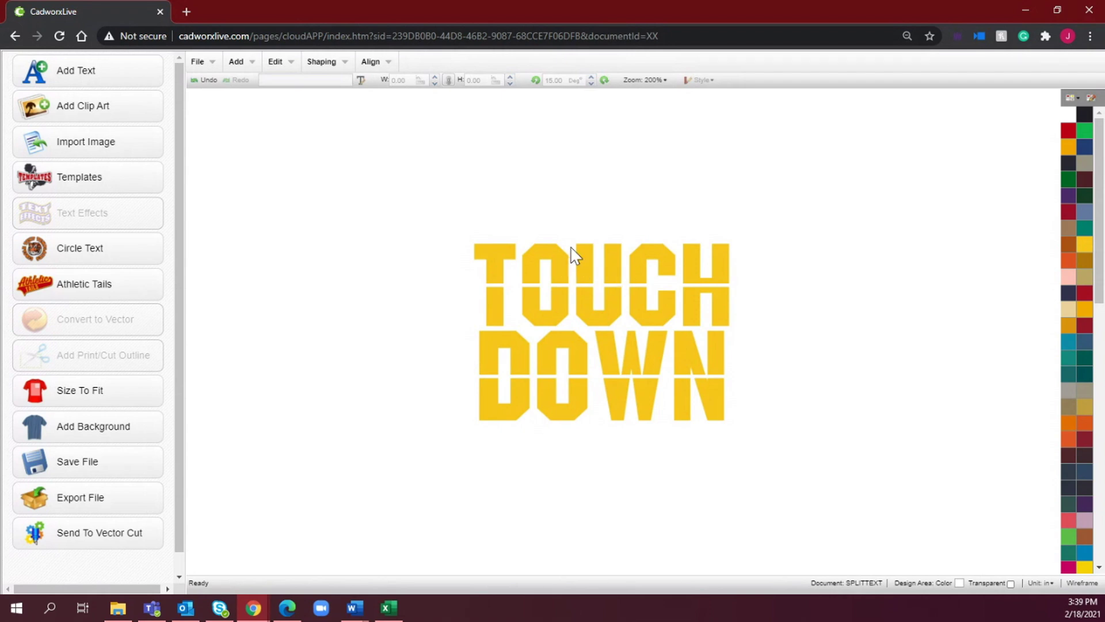
pyautogui.click(562, 259)
pyautogui.click(610, 273)
pyautogui.click(604, 312)
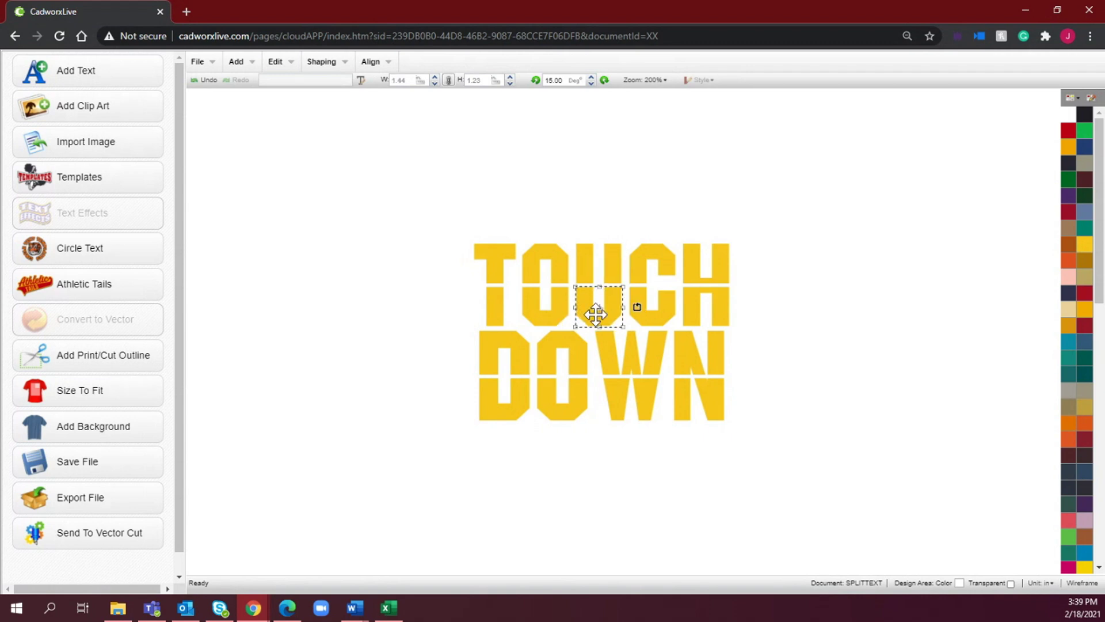
# Recolor the lower half of TOUCH and the upper half of DOWN navy blue and condense those pieces together.
pyautogui.moveTo(923, 394); pyautogui.dragTo(392, 281)
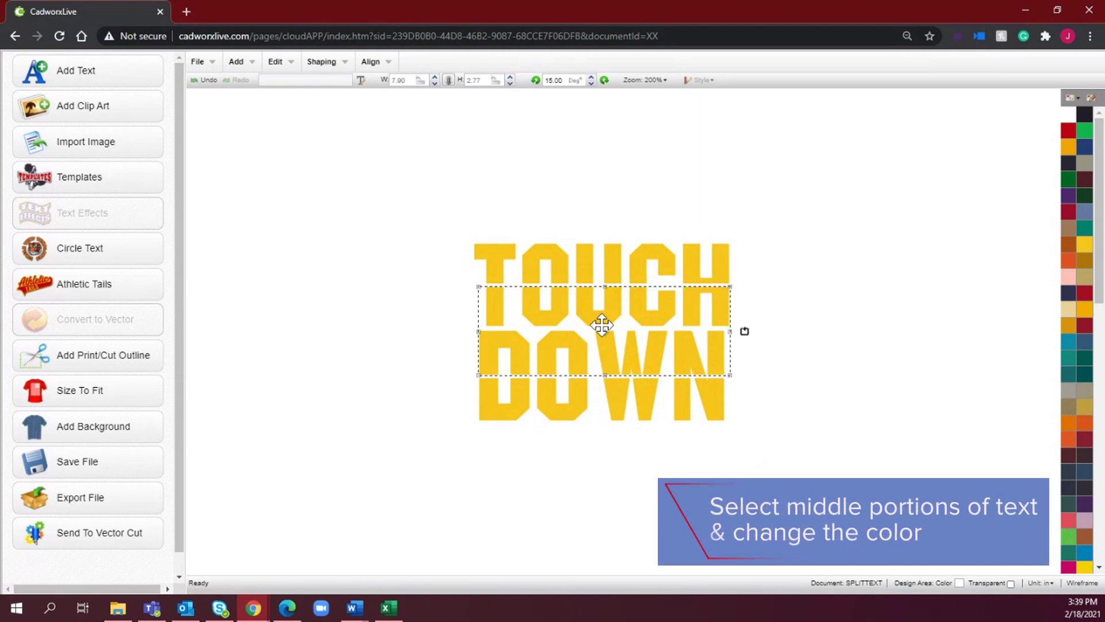
pyautogui.click(1085, 148)
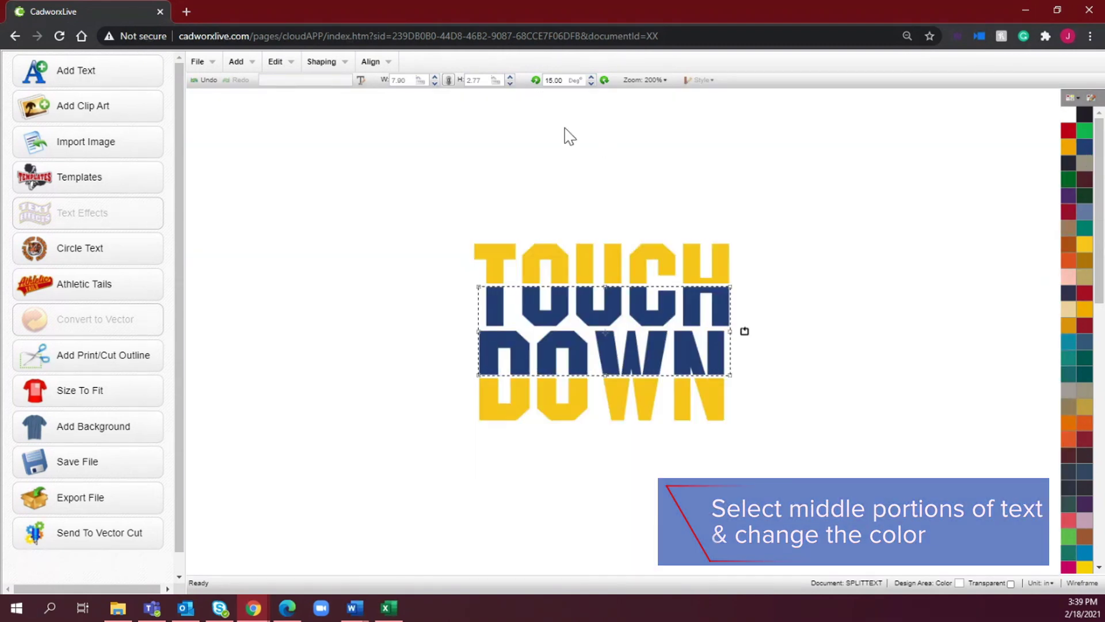
pyautogui.click(324, 63)
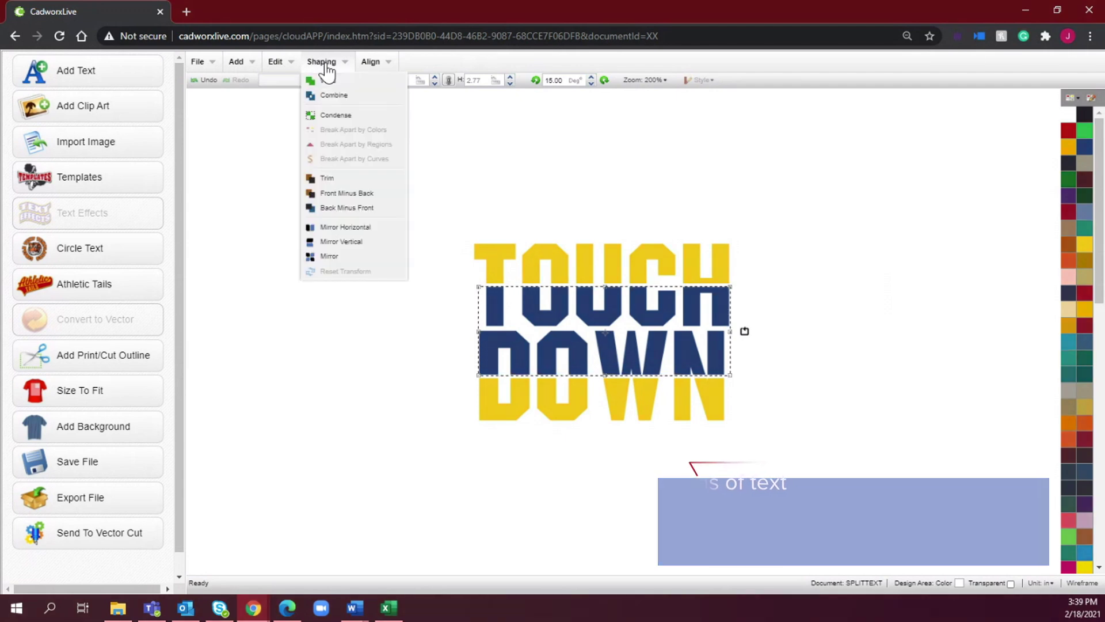
pyautogui.click(342, 123)
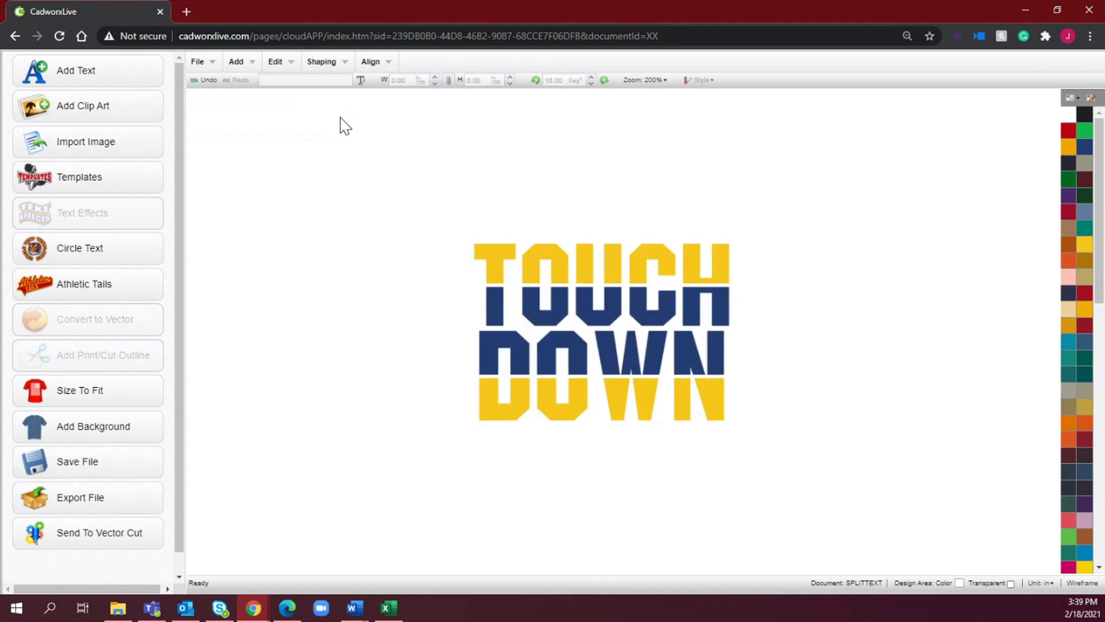
# Condense the yellow upper half of TOUCH into one object and the yellow lower half of DOWN into another.
pyautogui.moveTo(373, 160); pyautogui.dragTo(787, 334)
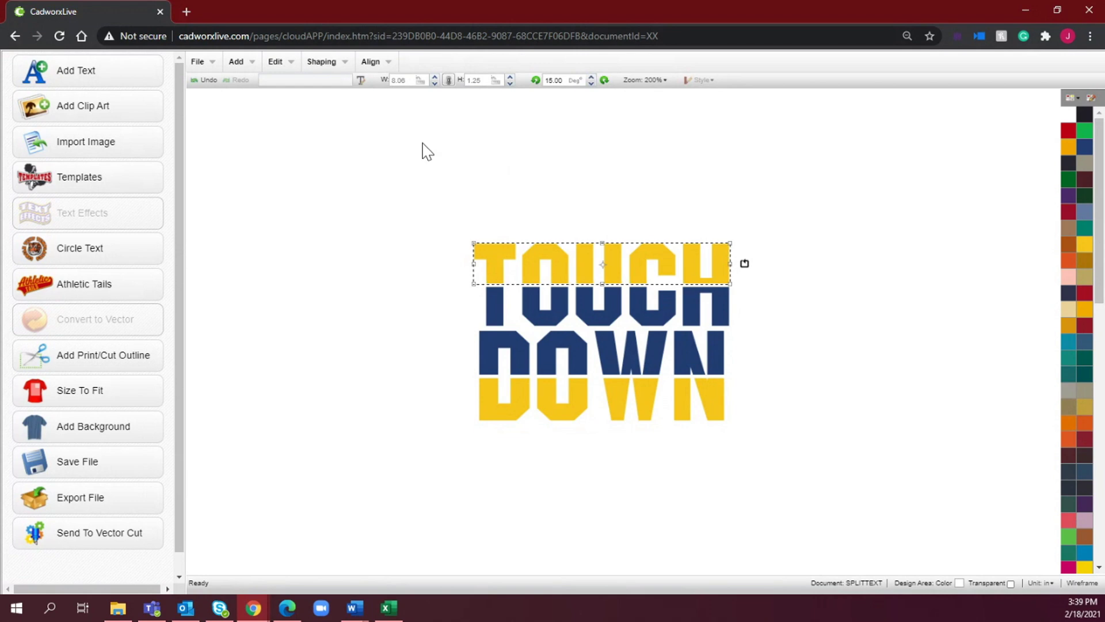
pyautogui.click(322, 63)
pyautogui.click(342, 115)
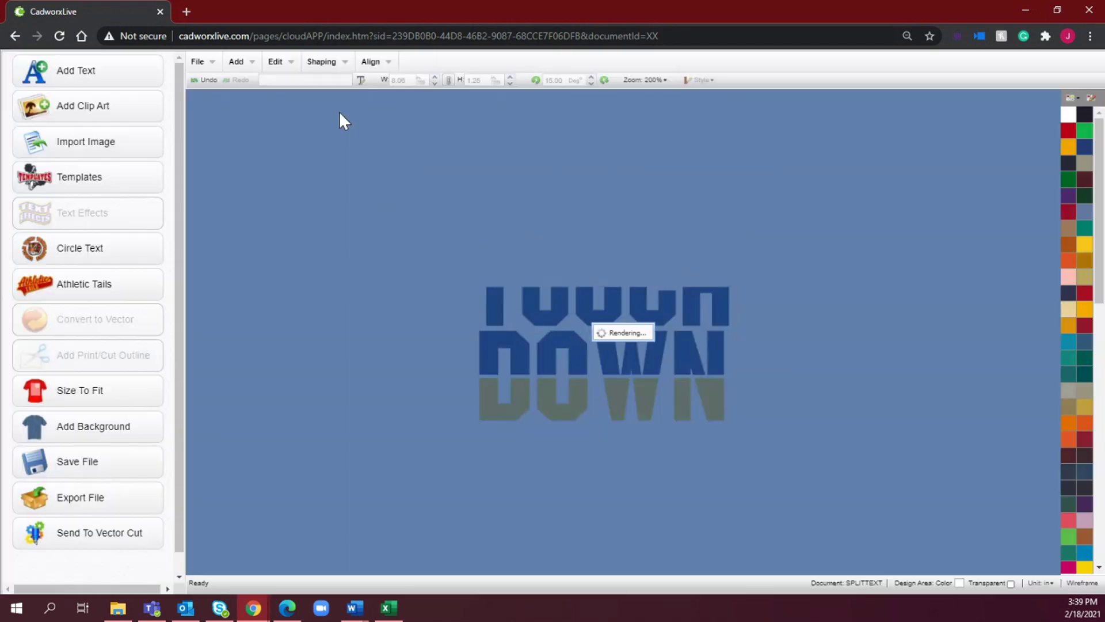
pyautogui.moveTo(812, 471); pyautogui.dragTo(450, 357)
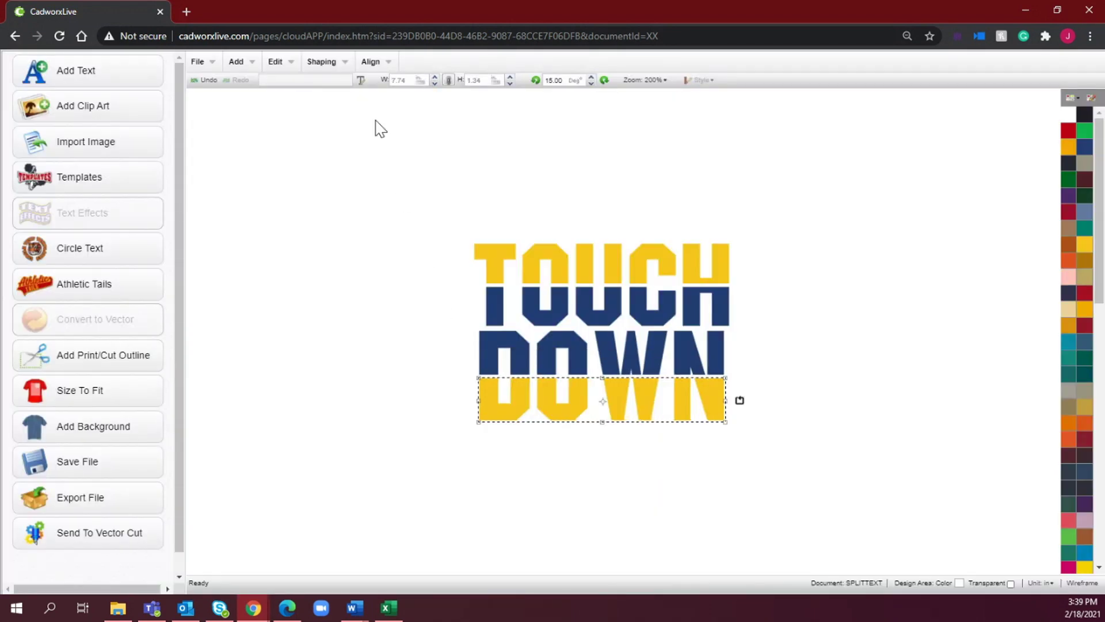
pyautogui.click(322, 62)
pyautogui.click(343, 117)
# Try to condense all the yellow and navy pieces into a single object.
pyautogui.hotkey('ctrl', 'a')
pyautogui.click(333, 64)
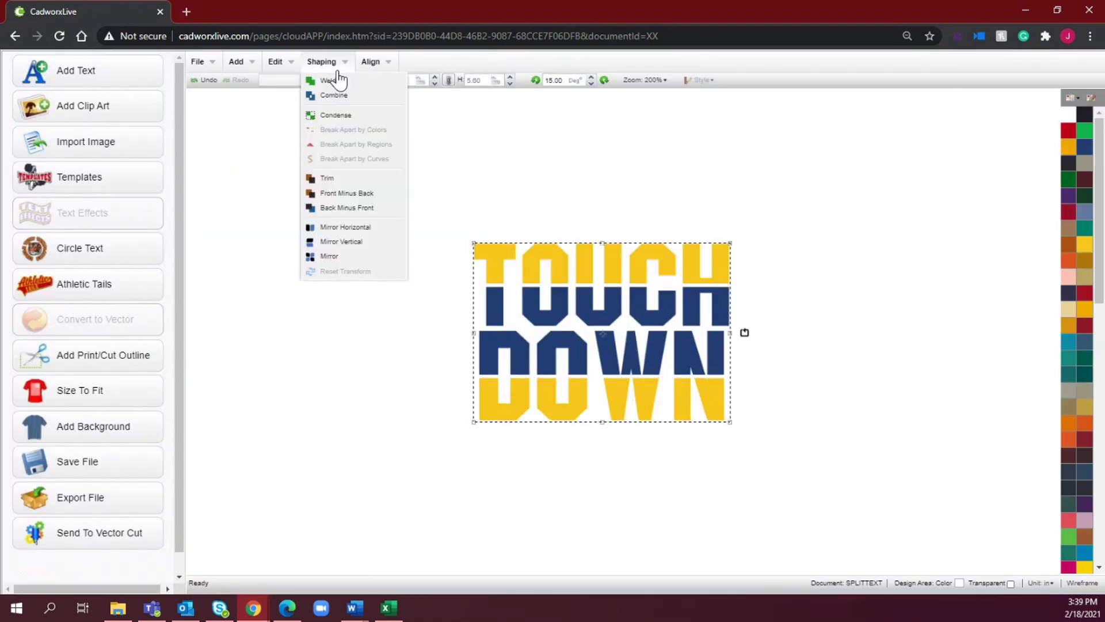
pyautogui.click(355, 117)
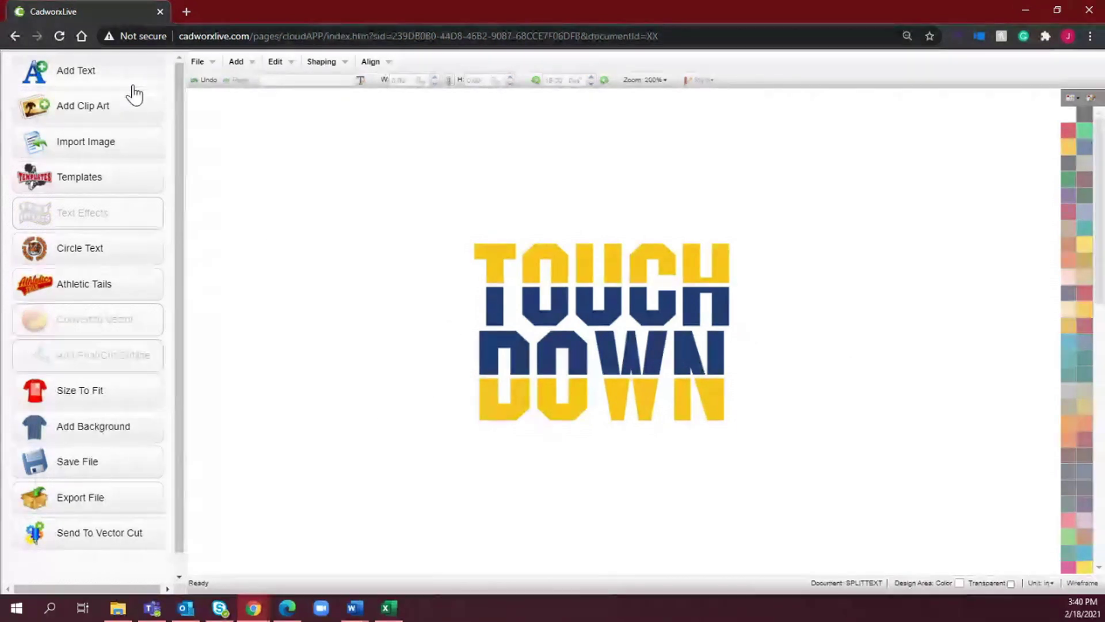
# Start a new text element and set its wording to "here for the" in lowercase.
pyautogui.click(102, 74)
pyautogui.tripleClick(666, 195)
pyautogui.write('HERE FOR')
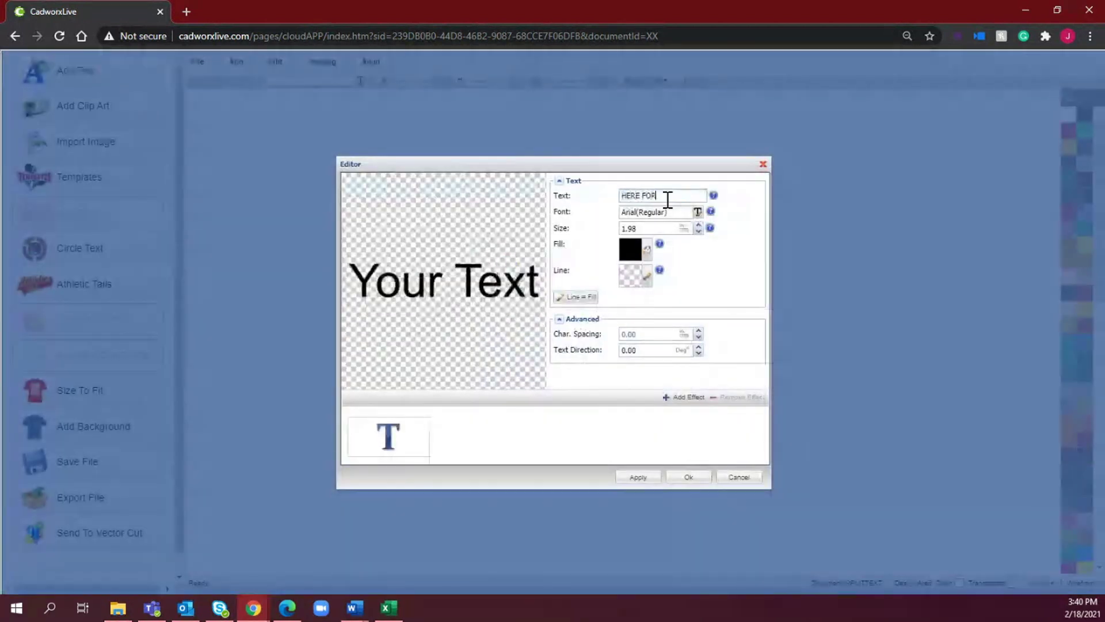
pyautogui.press('BackSpace')
pyautogui.press('BackSpace')
pyautogui.press('BackSpace')
pyautogui.press('BackSpace')
pyautogui.press('BackSpace')
pyautogui.press('BackSpace')
pyautogui.press('BackSpace')
pyautogui.write('here for')
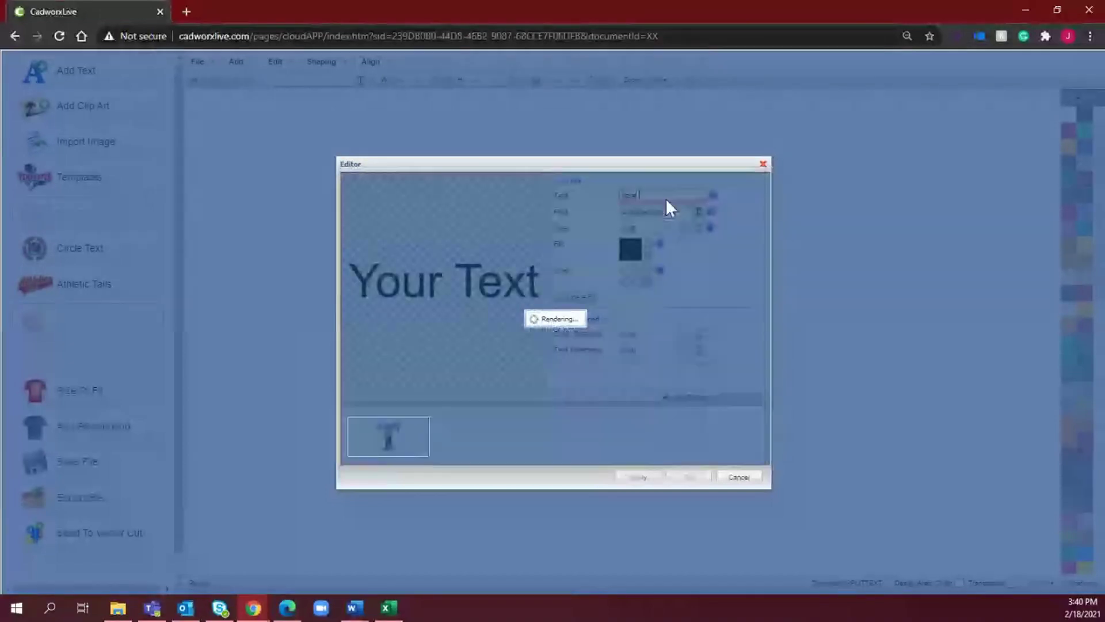
pyautogui.write(' the')
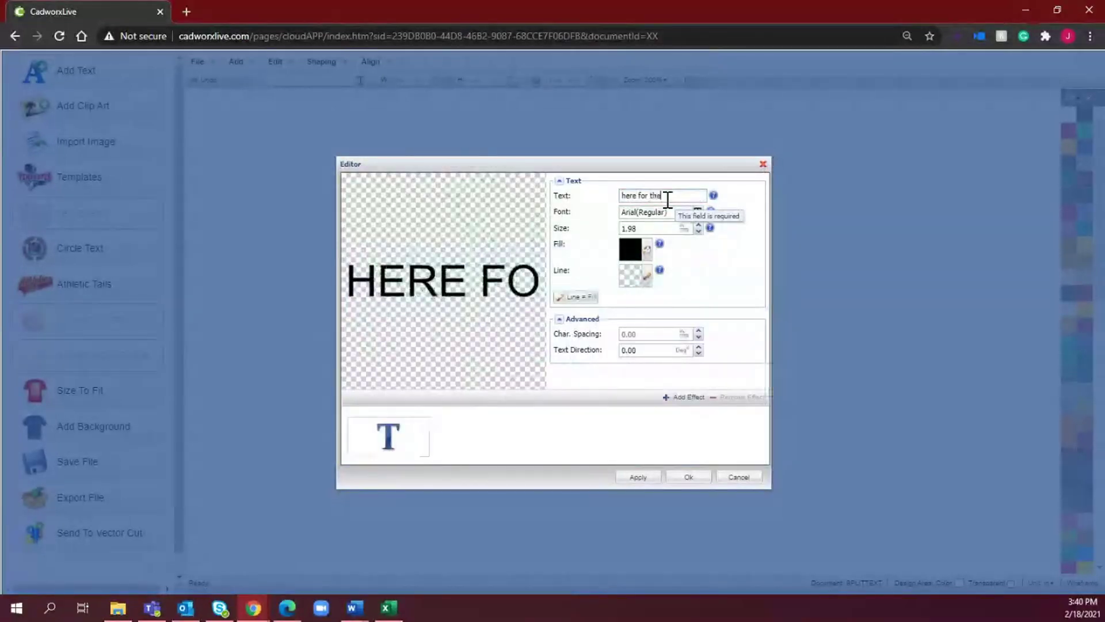
# Set the new text's font to Silhouetto Script from the 2020 new fonts and place the text in the design.
pyautogui.click(675, 213)
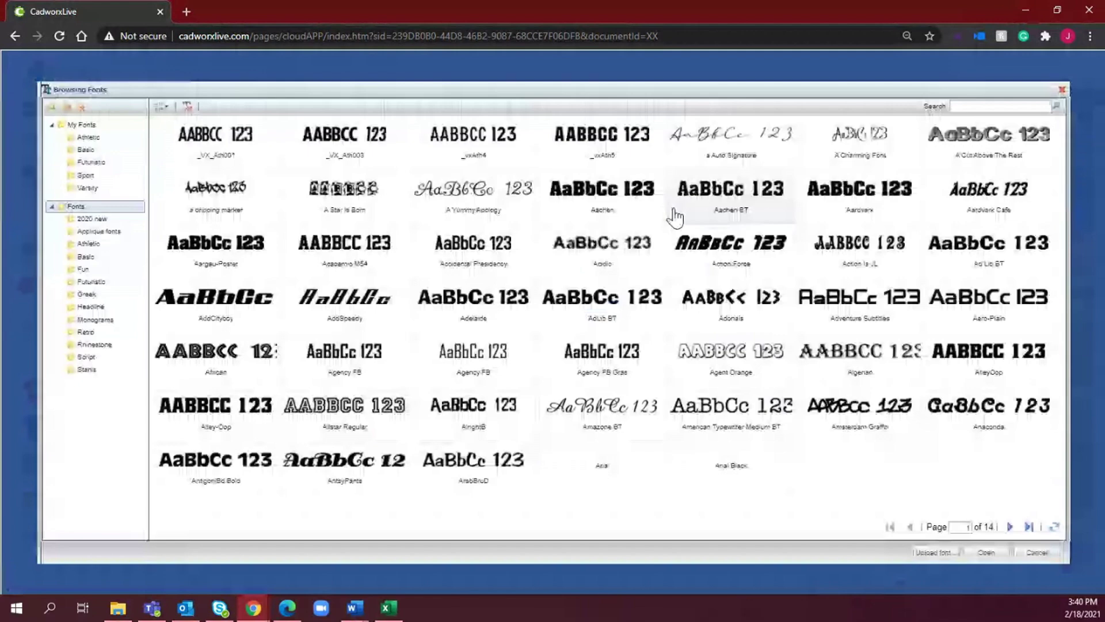
pyautogui.click(95, 219)
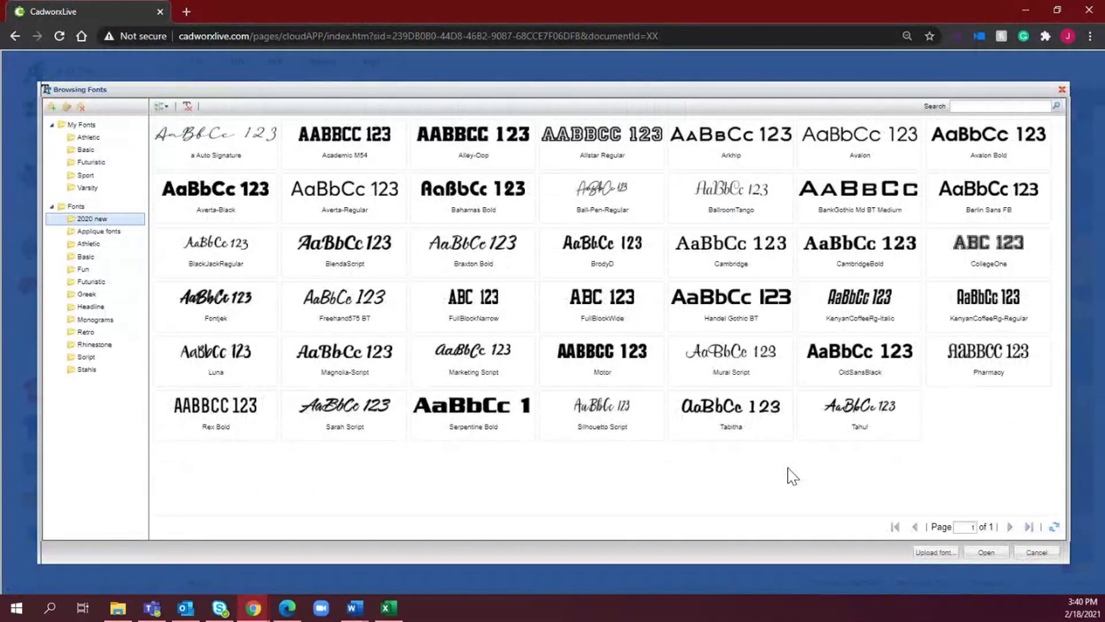
pyautogui.doubleClick(626, 412)
pyautogui.click(703, 477)
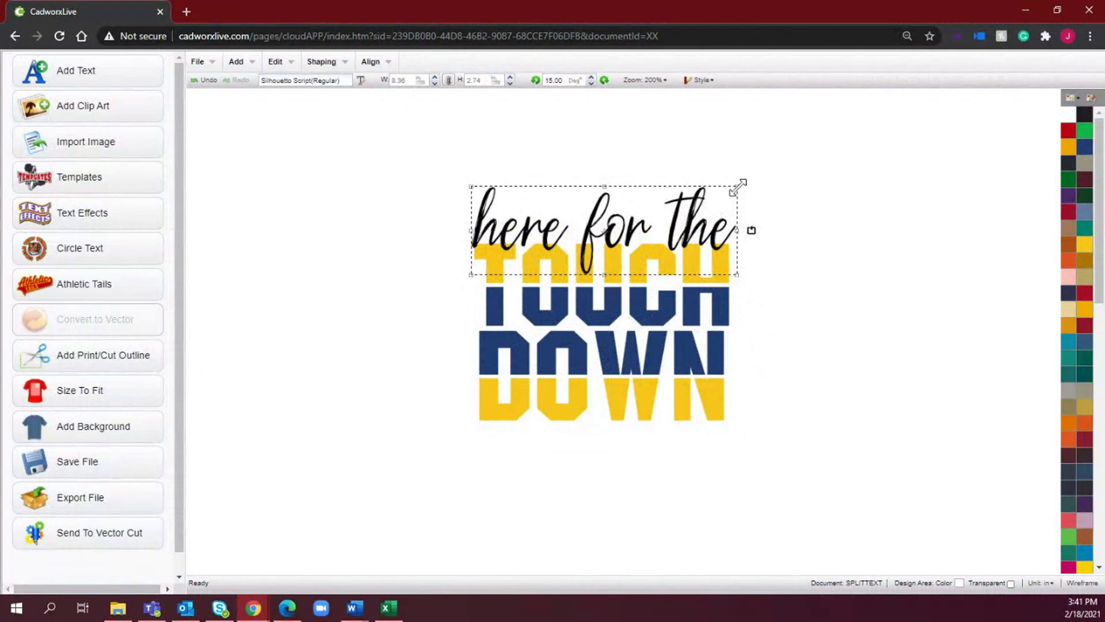
# Scale the "here for the" text down to about 5.93 in wide and move it to sit centered above TOUCH.
pyautogui.moveTo(710, 189); pyautogui.dragTo(657, 207)
pyautogui.moveTo(569, 243); pyautogui.dragTo(614, 226)
pyautogui.click(471, 244)
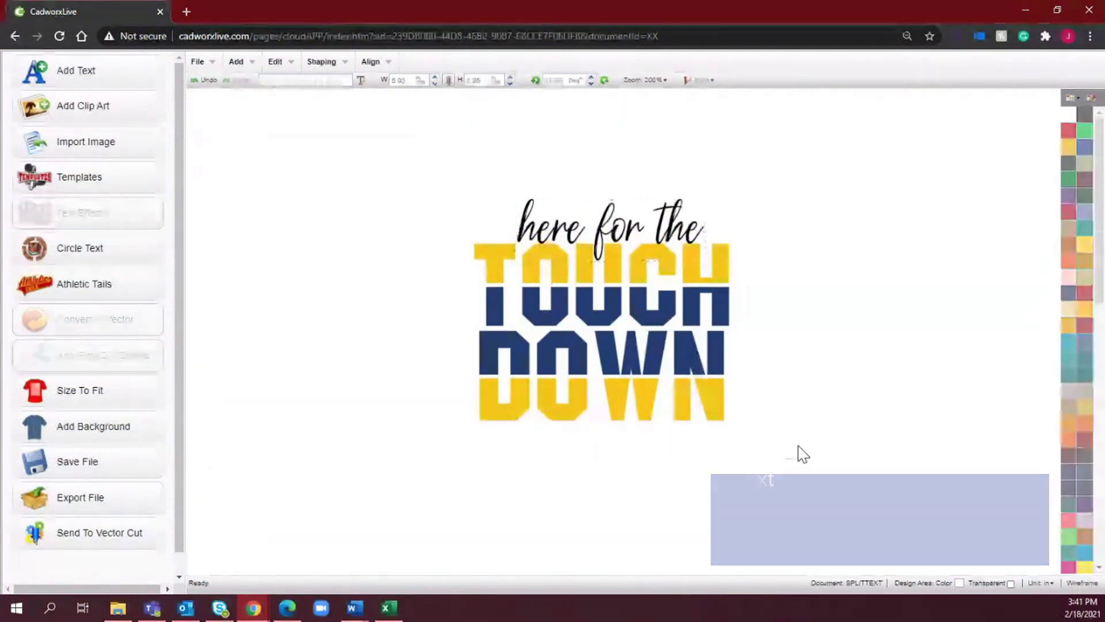
# Try to center-align all the objects, and undo both the alignment and the script text's move.
pyautogui.hotkey('ctrl', 'a')
pyautogui.click(370, 62)
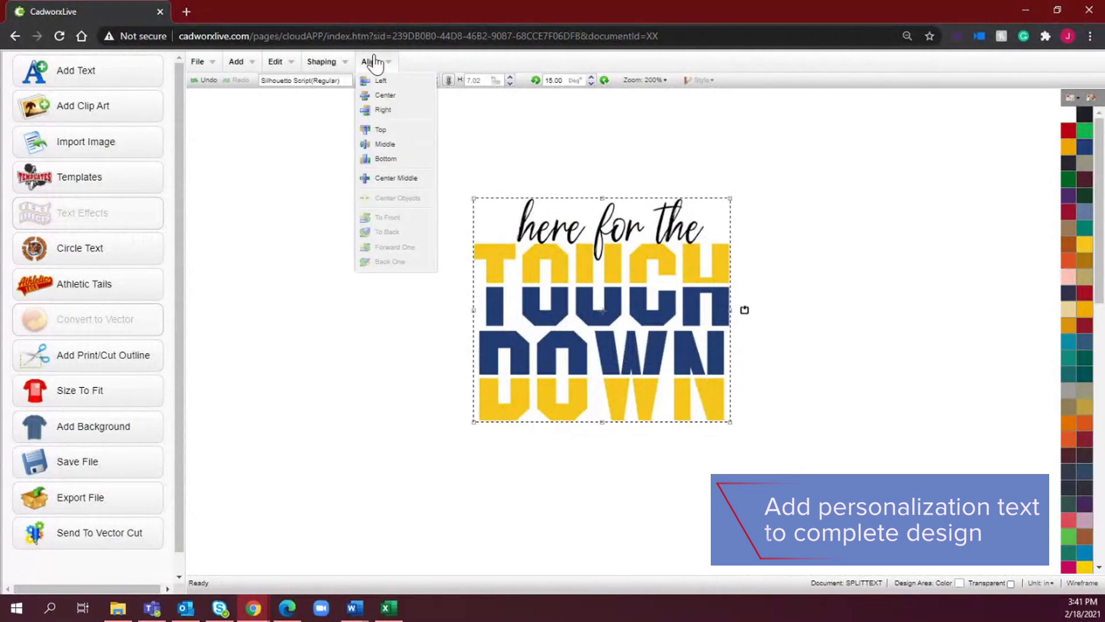
pyautogui.click(385, 99)
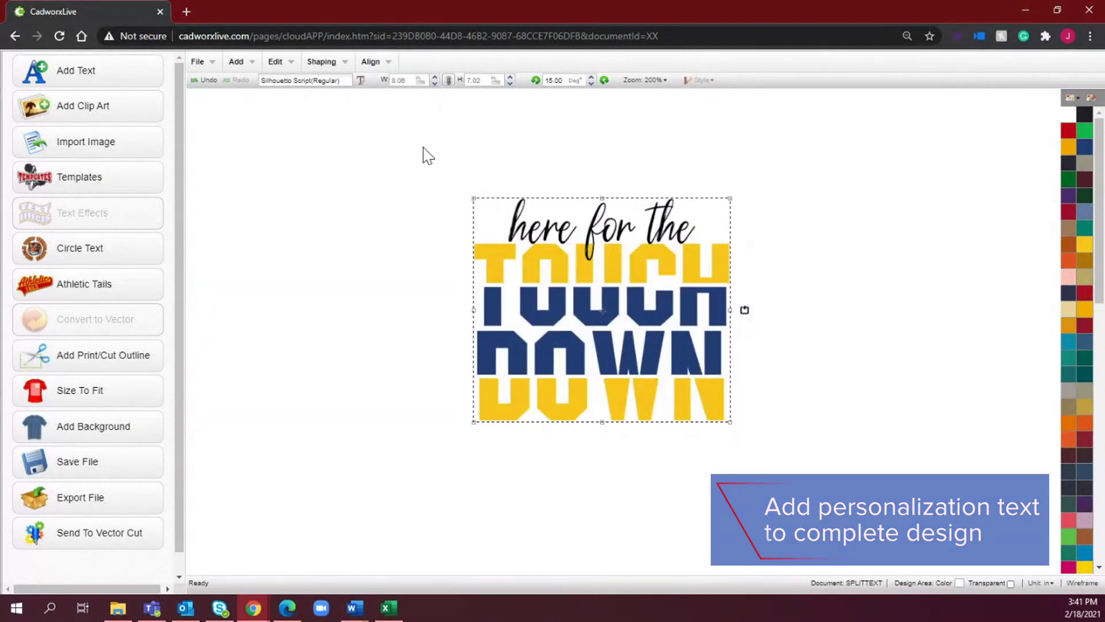
pyautogui.click(208, 81)
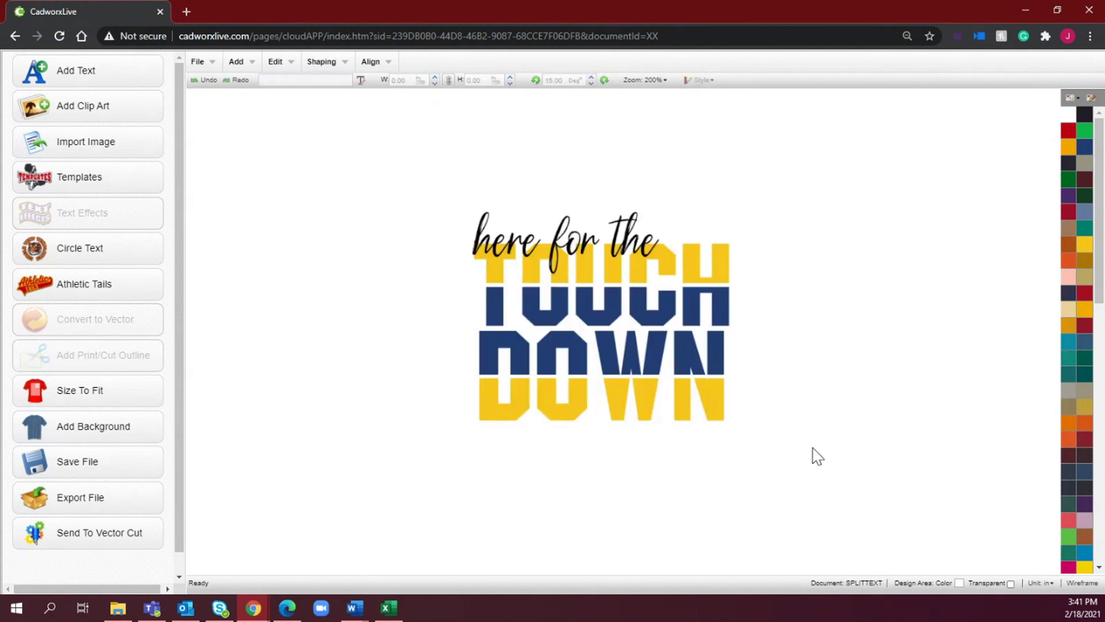
# Condense all the TOUCH DOWN pieces, without the script text, into one object.
pyautogui.moveTo(817, 454); pyautogui.dragTo(433, 235)
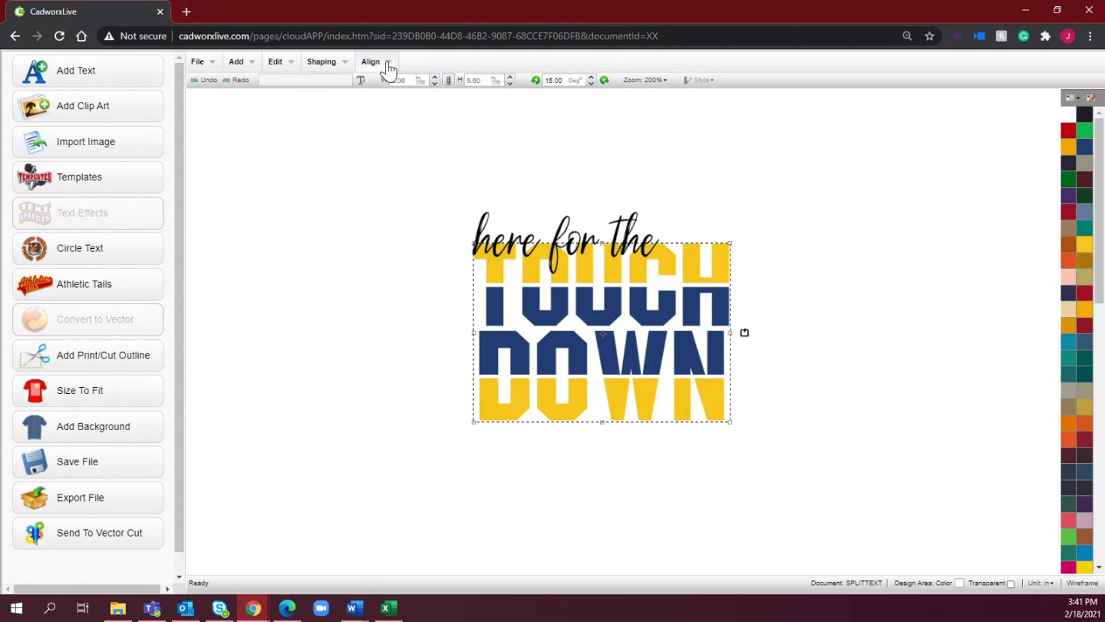
pyautogui.click(326, 63)
pyautogui.click(350, 116)
# Bring the "here for the" script text to the front and move it roughly centered over the upper edge of TOUCH.
pyautogui.click(610, 227)
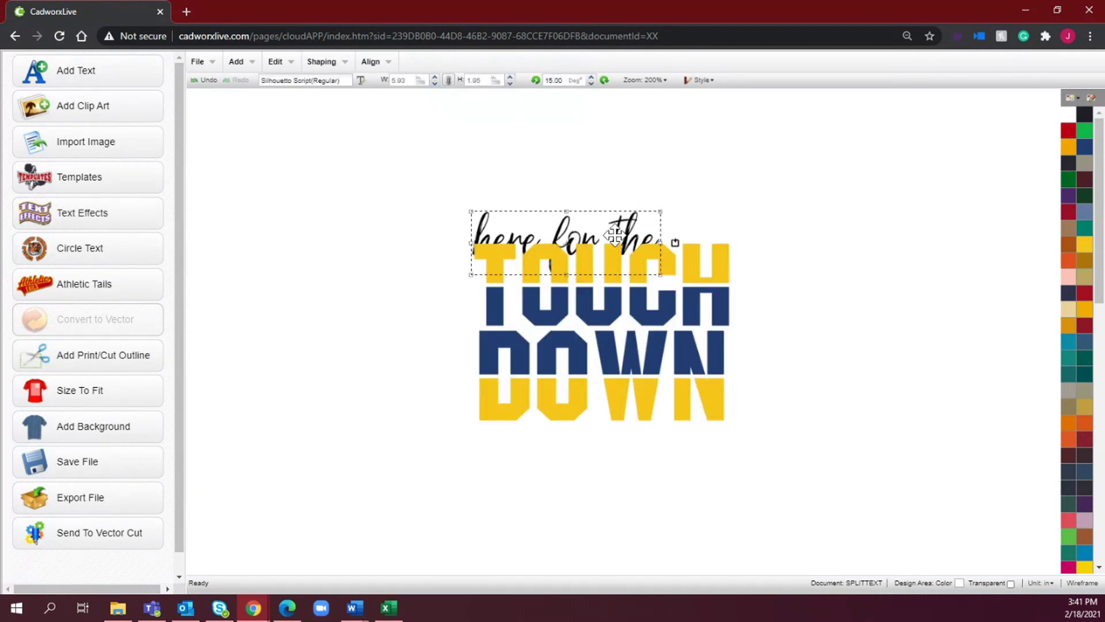
pyautogui.rightClick(571, 232)
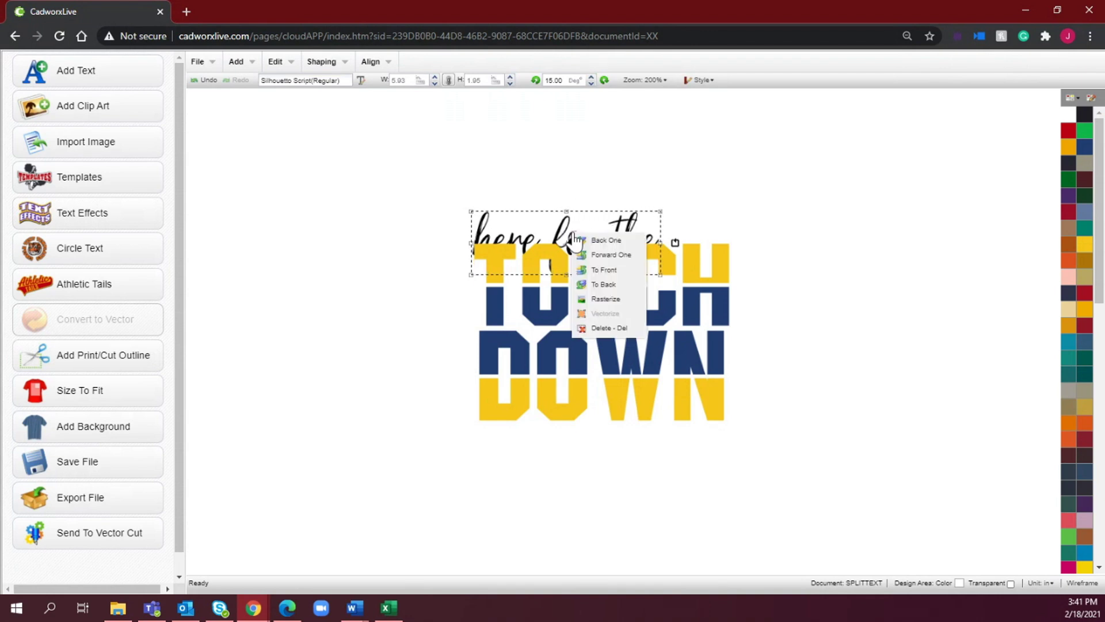
pyautogui.click(621, 271)
pyautogui.moveTo(581, 239); pyautogui.dragTo(619, 237)
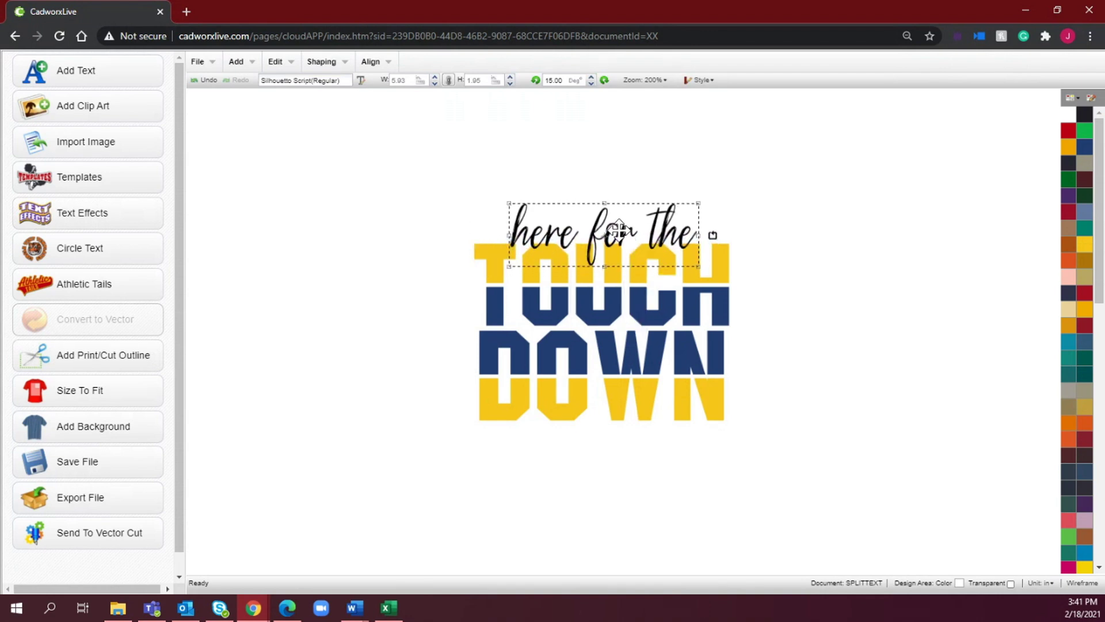
# Center-align the script text horizontally with the condensed TOUCH DOWN lettering.
pyautogui.moveTo(755, 486); pyautogui.dragTo(418, 142)
pyautogui.click(370, 62)
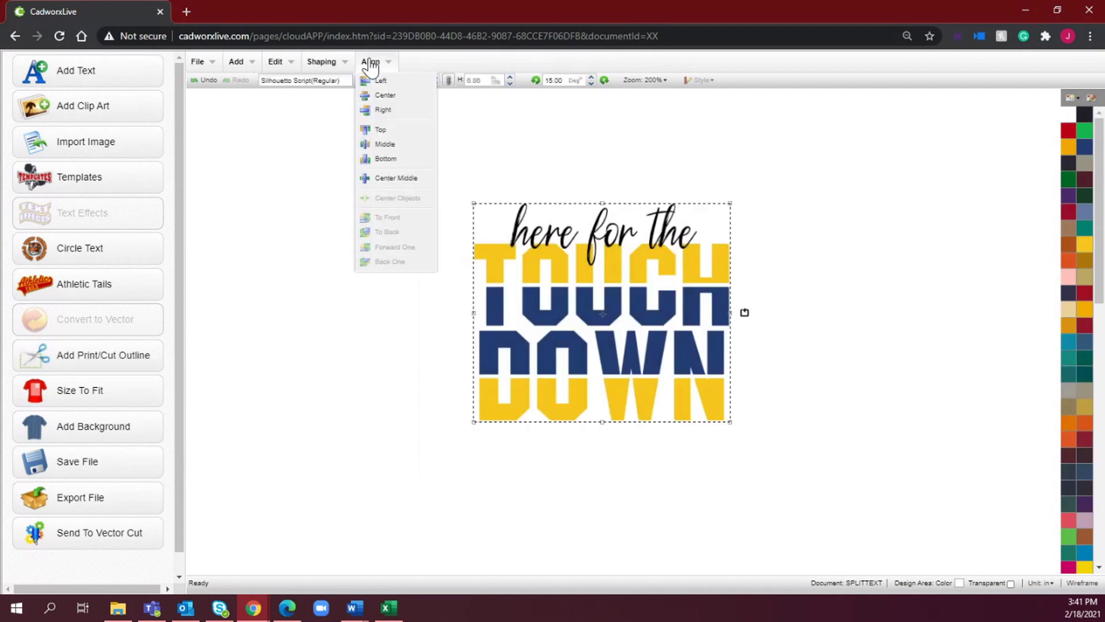
pyautogui.click(396, 98)
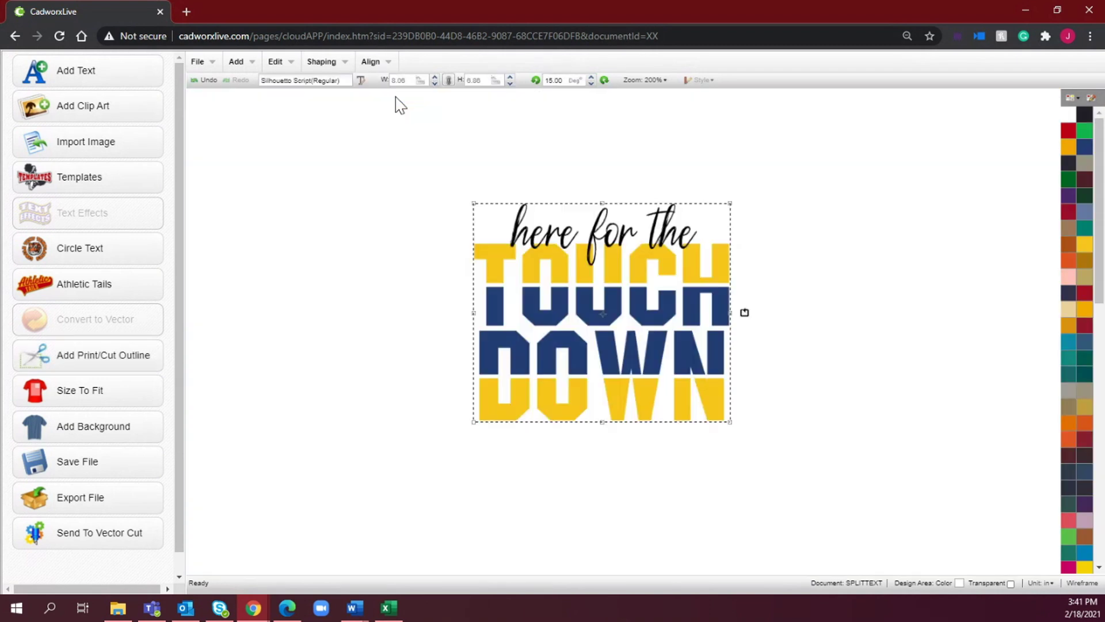
pyautogui.click(720, 225)
# Recolor the "here for the" script text navy blue to match the lettering.
pyautogui.click(644, 226)
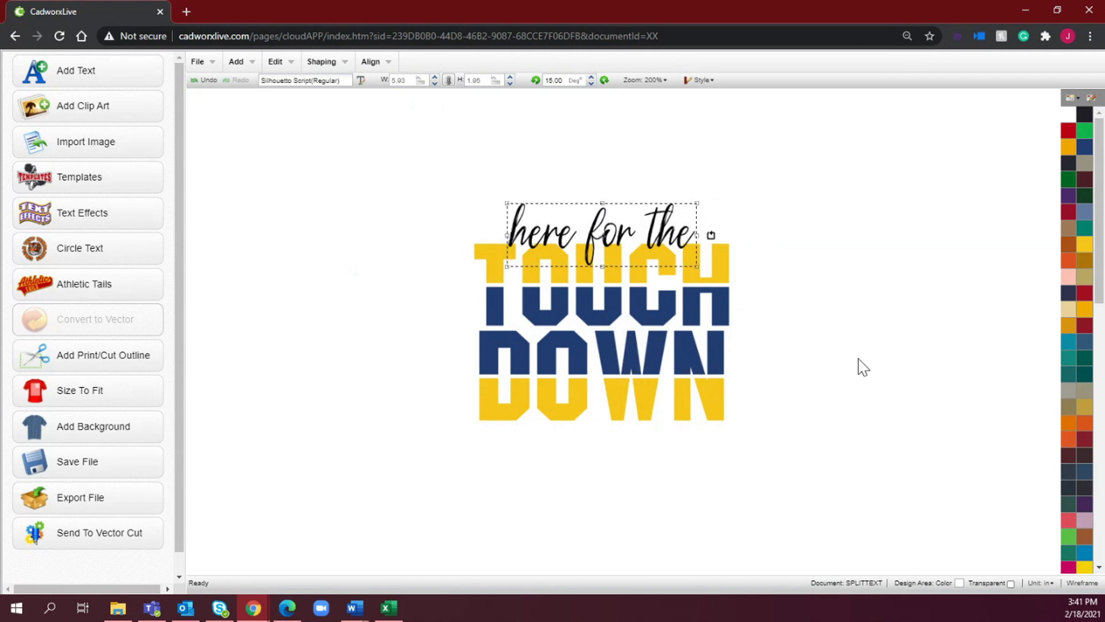
pyautogui.click(1084, 155)
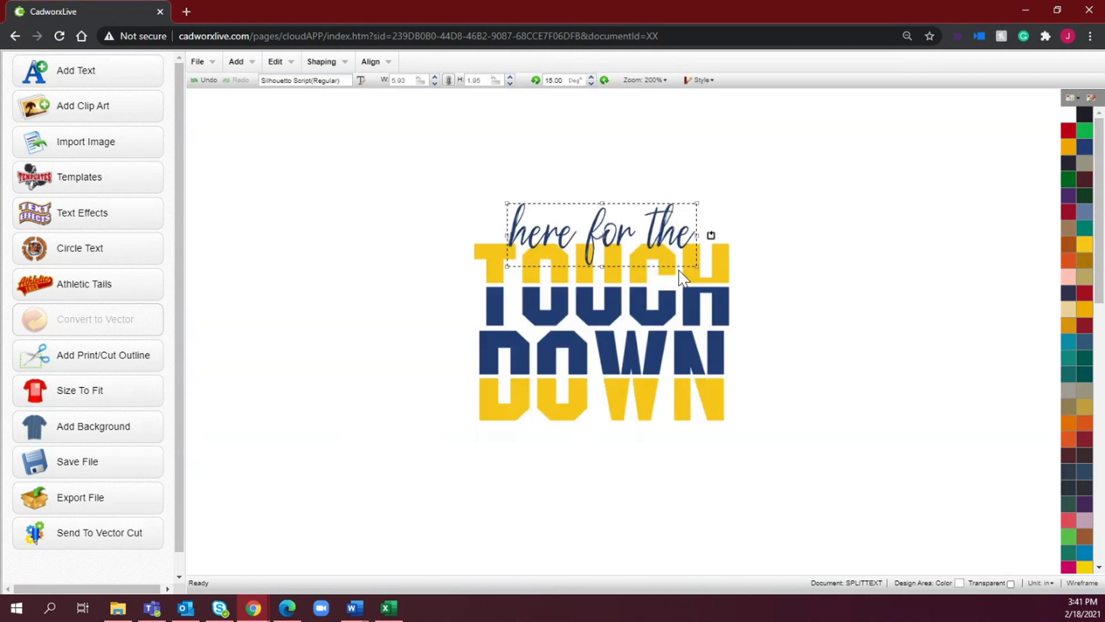
pyautogui.click(802, 254)
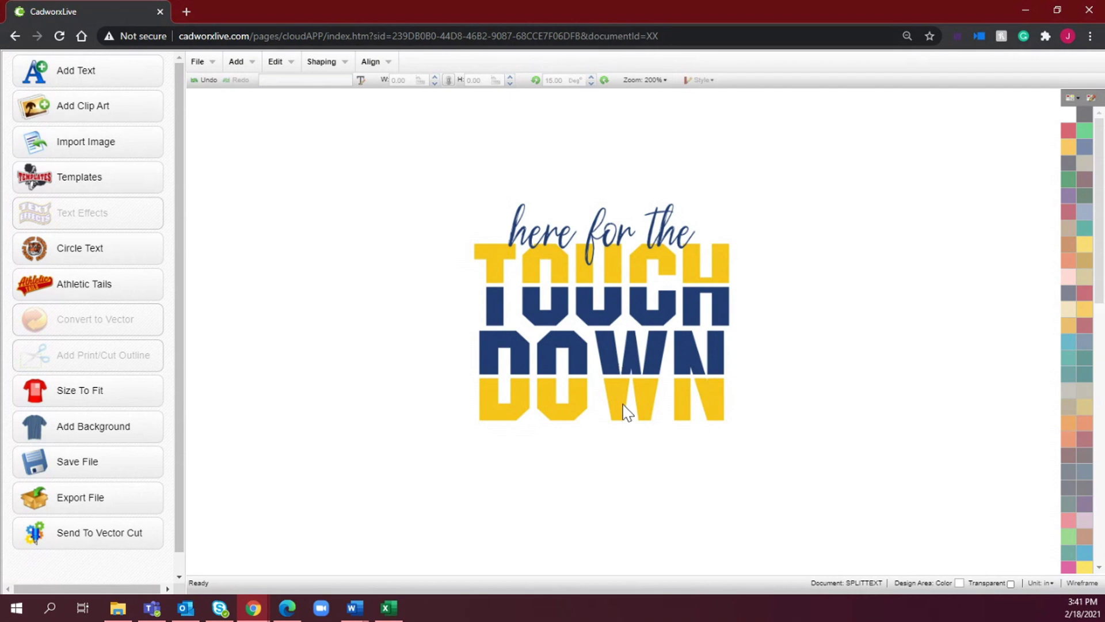
# Add the solid black Paw Print clip art from the Mascots category to the design.
pyautogui.click(109, 116)
pyautogui.scroll(-3, 92, 450)
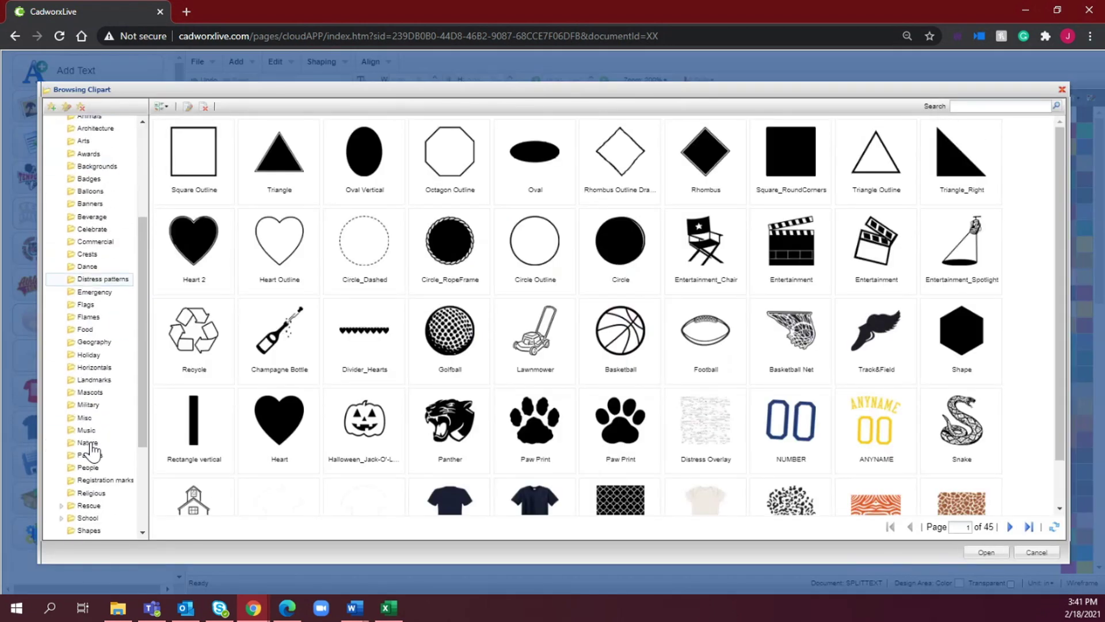
pyautogui.scroll(-3, 91, 445)
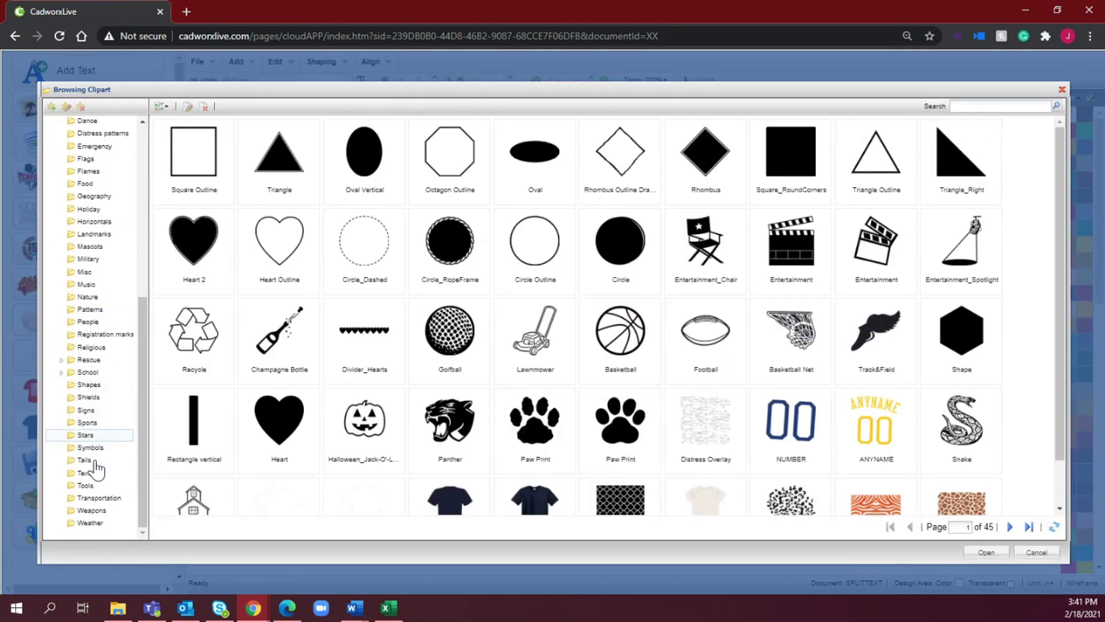
pyautogui.click(102, 247)
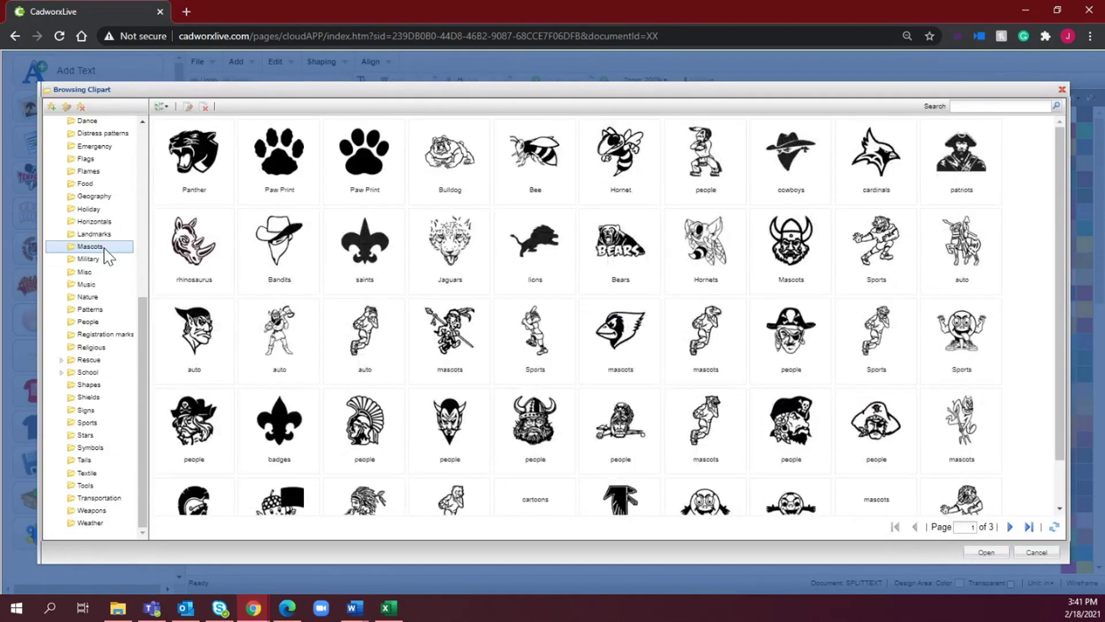
pyautogui.doubleClick(287, 186)
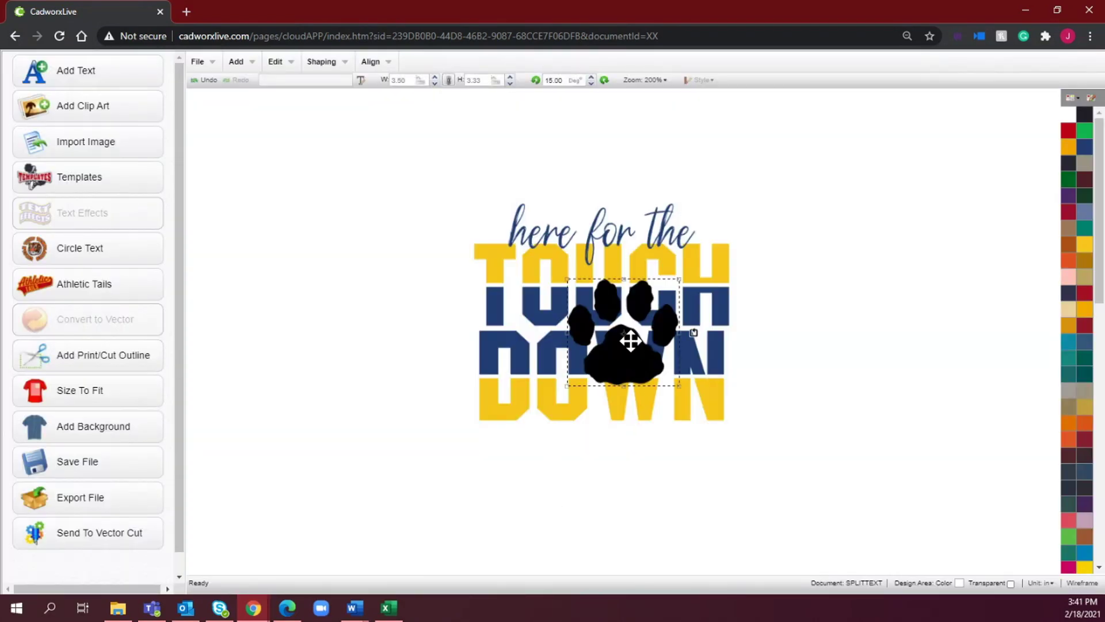
# Shrink the paw print to about half its size, place it just below DOWN, and color it navy blue.
pyautogui.moveTo(631, 341); pyautogui.dragTo(616, 452)
pyautogui.moveTo(664, 392); pyautogui.dragTo(608, 444)
pyautogui.moveTo(584, 485); pyautogui.dragTo(613, 450)
pyautogui.click(1085, 148)
pyautogui.click(772, 453)
# Center-align the paw print, script text and TOUCH DOWN lettering horizontally.
pyautogui.moveTo(783, 488); pyautogui.dragTo(424, 169)
pyautogui.click(371, 62)
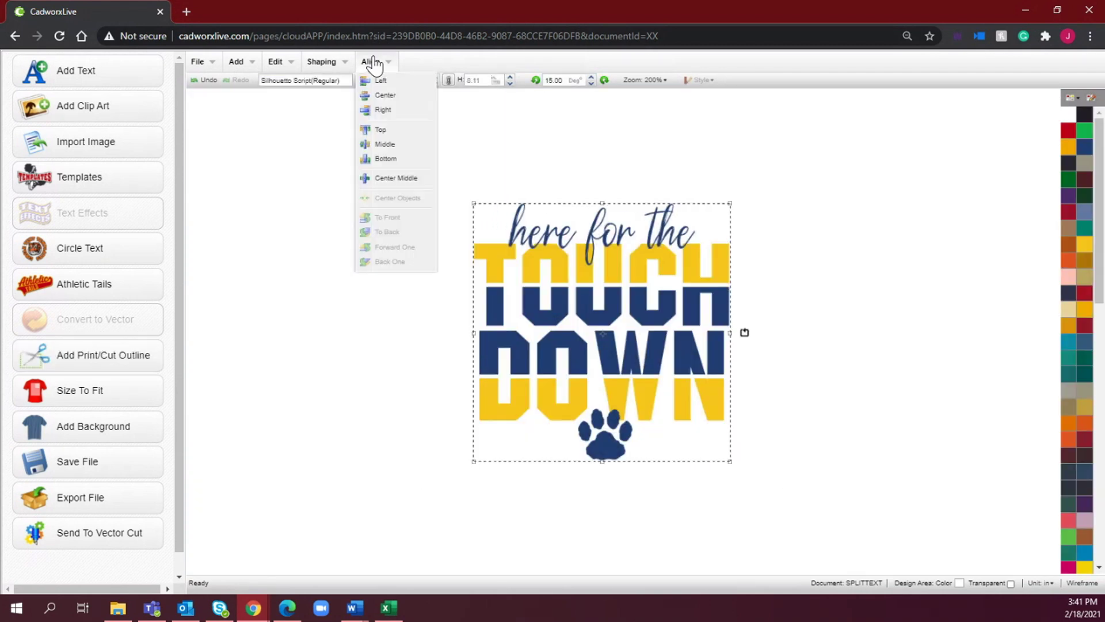
pyautogui.click(391, 96)
pyautogui.click(318, 302)
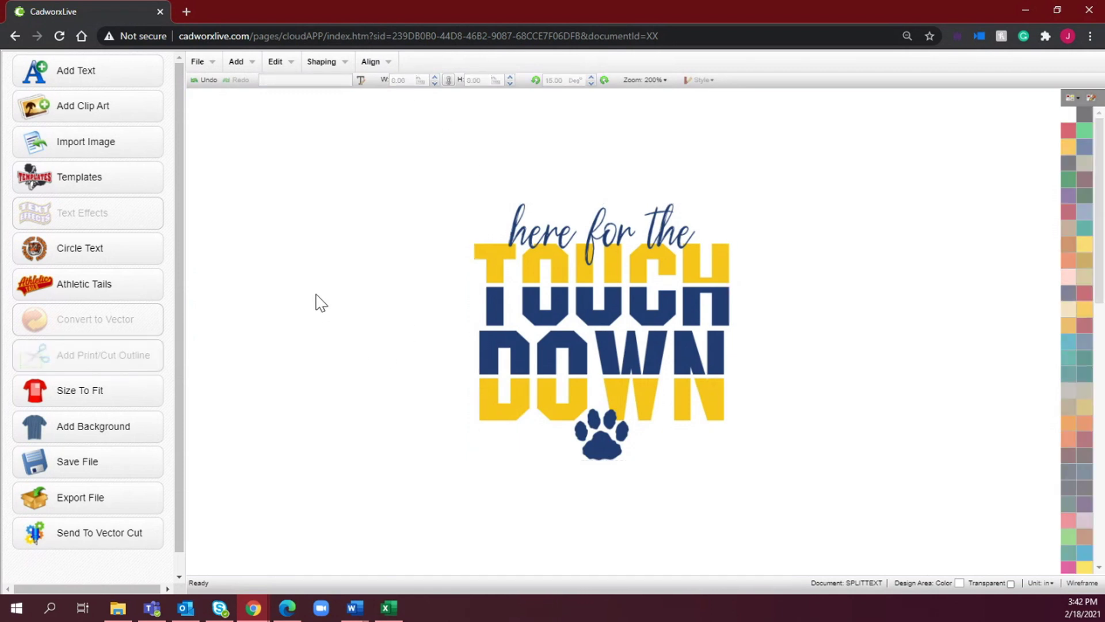
# Set the zoom to 100% and move the whole TOUCH DOWNS sample artwork up and to the left on the canvas.
pyautogui.click(649, 81)
pyautogui.click(672, 198)
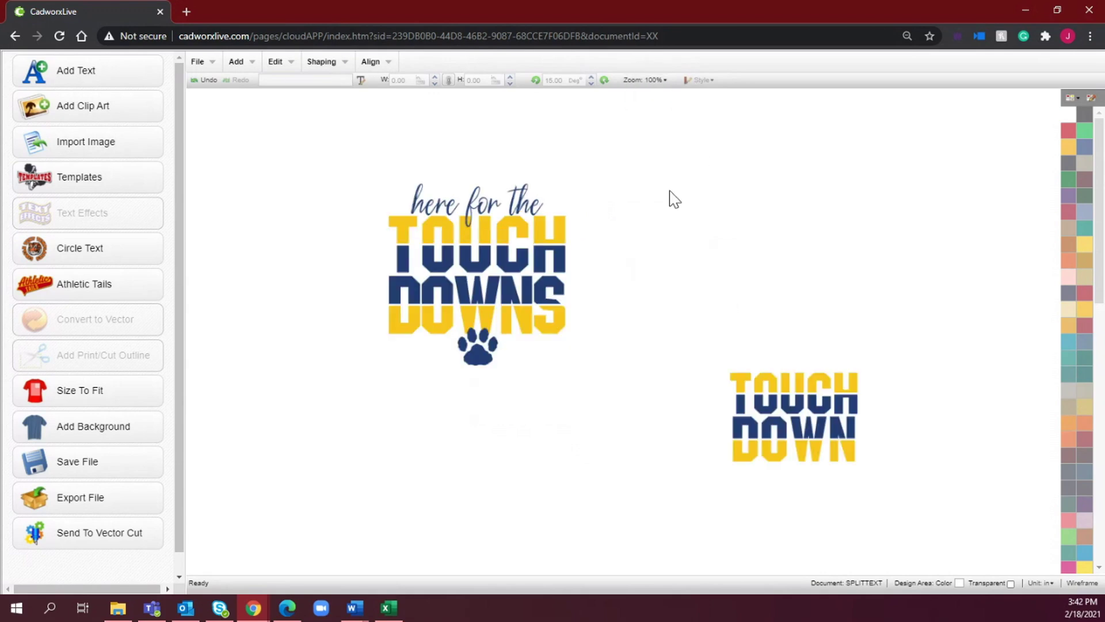
pyautogui.moveTo(632, 414); pyautogui.dragTo(316, 173)
pyautogui.moveTo(522, 268); pyautogui.dragTo(400, 223)
# Move the complete new TOUCH DOWN design, with its script text and paw print, closer to the sample artwork.
pyautogui.click(748, 433)
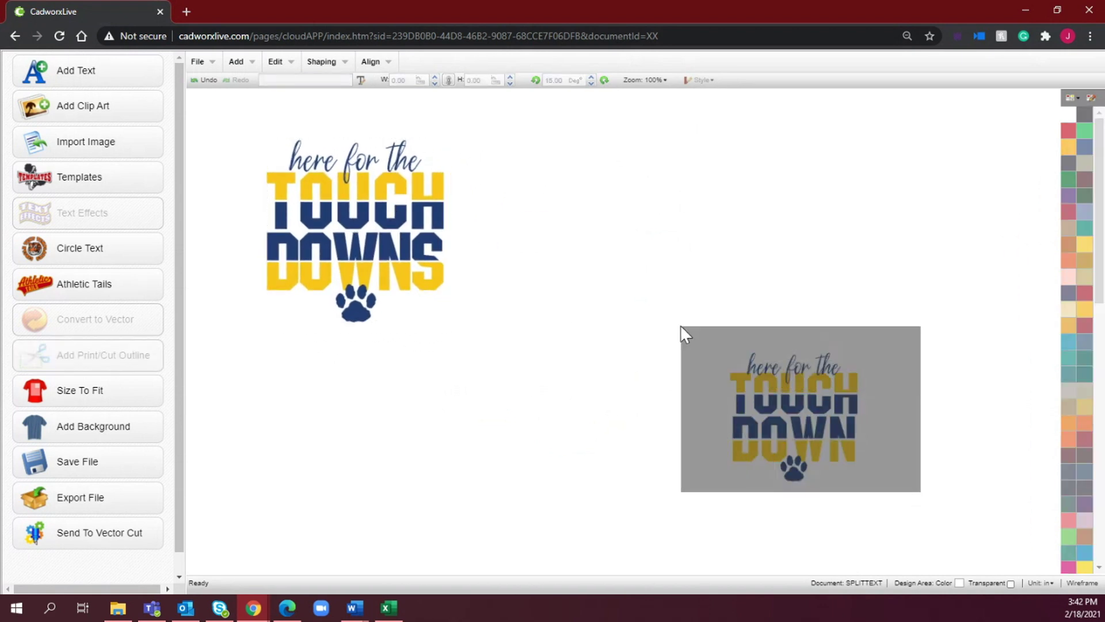
pyautogui.moveTo(806, 444); pyautogui.dragTo(638, 406)
pyautogui.click(770, 339)
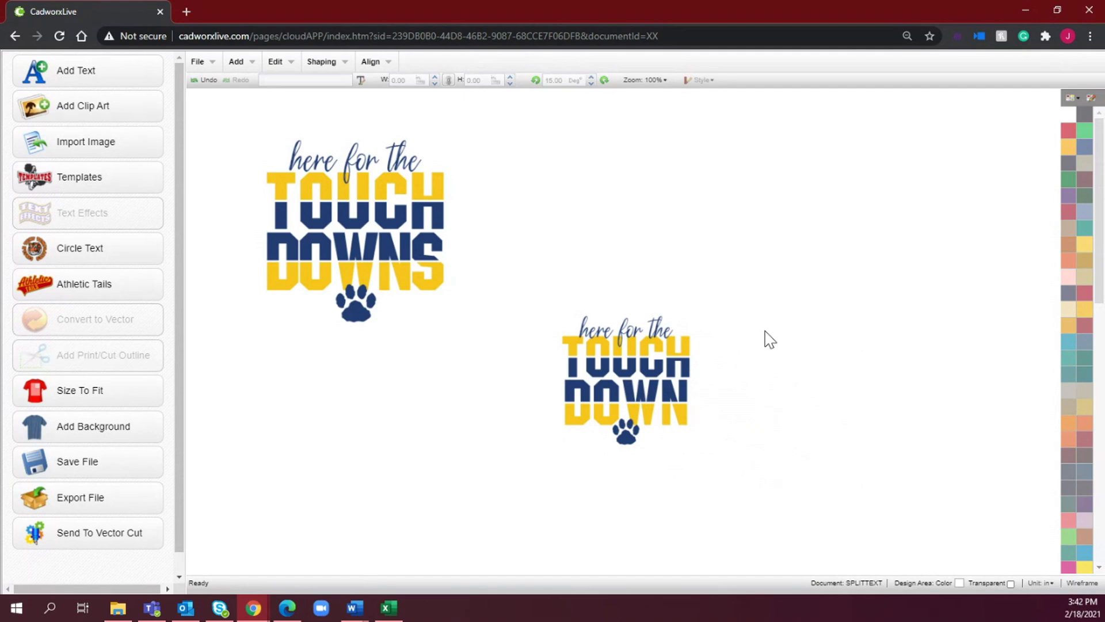